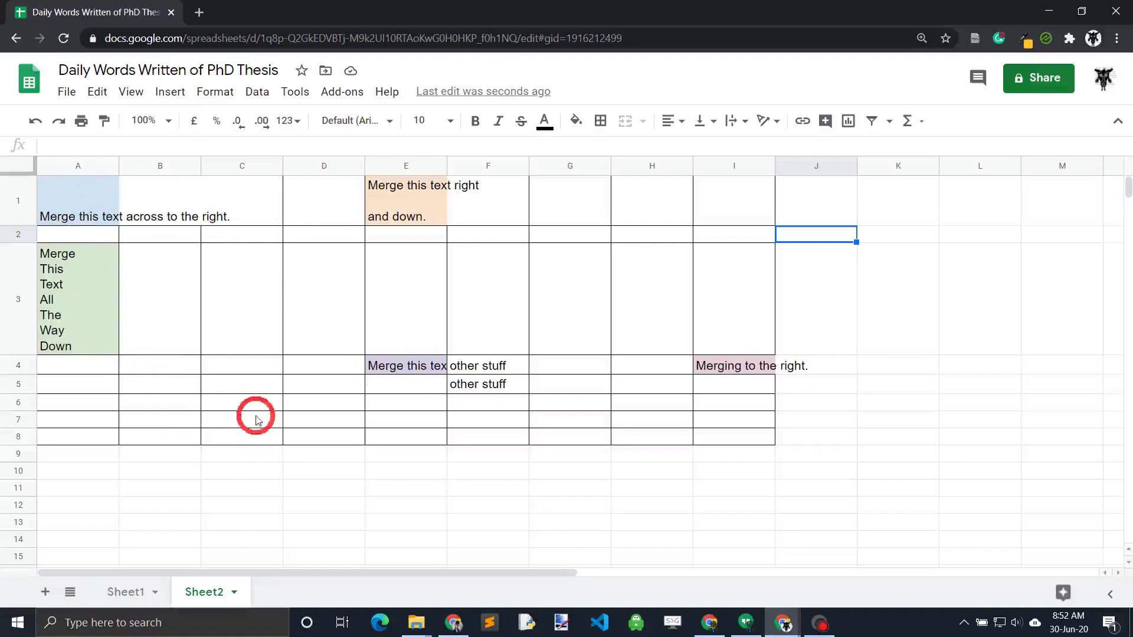
Step: Merge cells A1:C1 so the blue text "Merge this text across to the right." spans all three columns
click(89, 210)
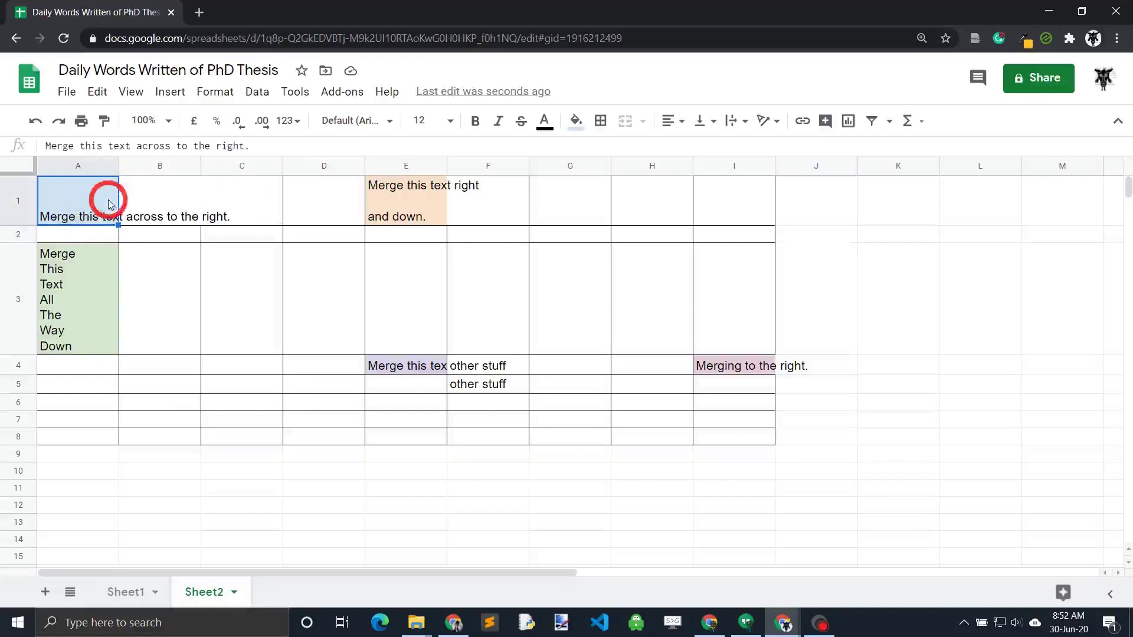
drag(108, 199, 220, 201)
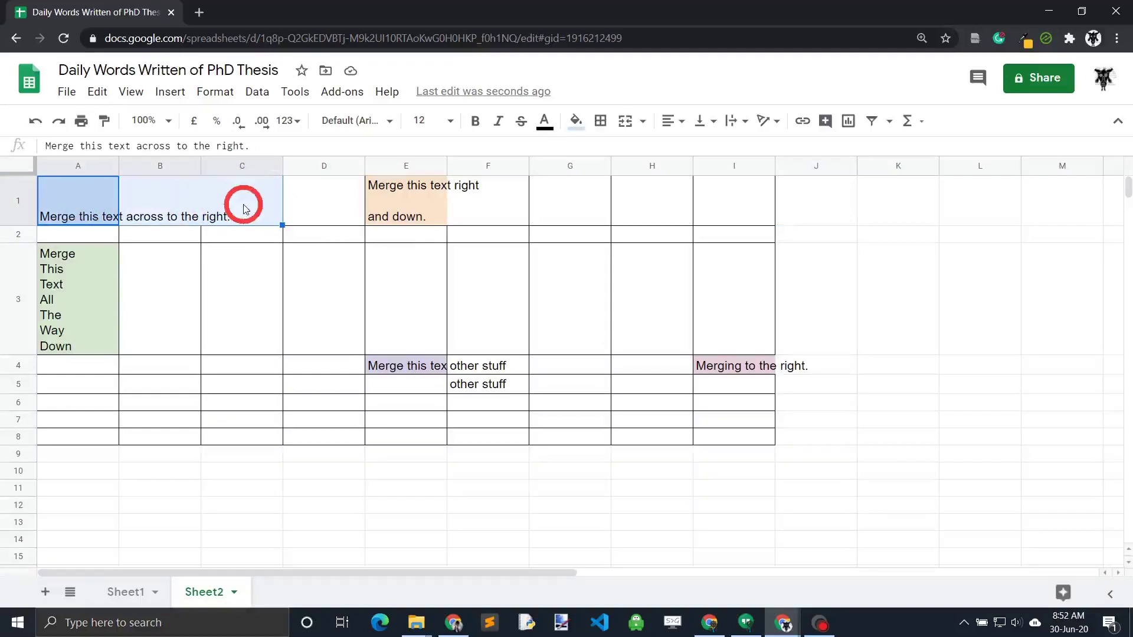
click(626, 126)
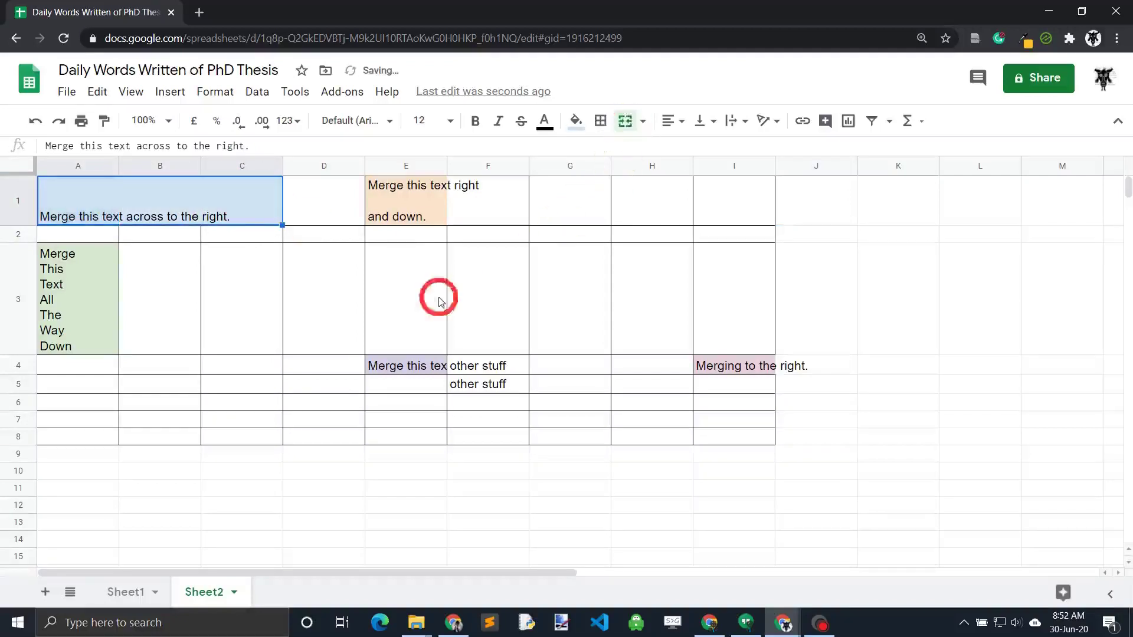
click(280, 308)
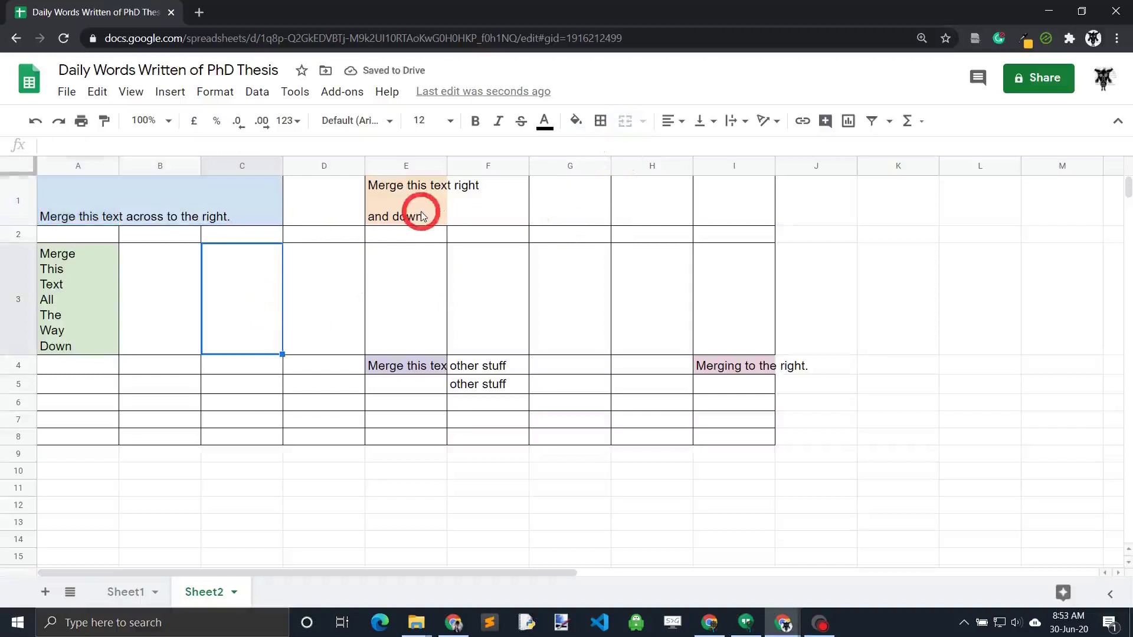
Step: Try merging the green text cell A3 down to A6, and unmerge the range again
click(94, 274)
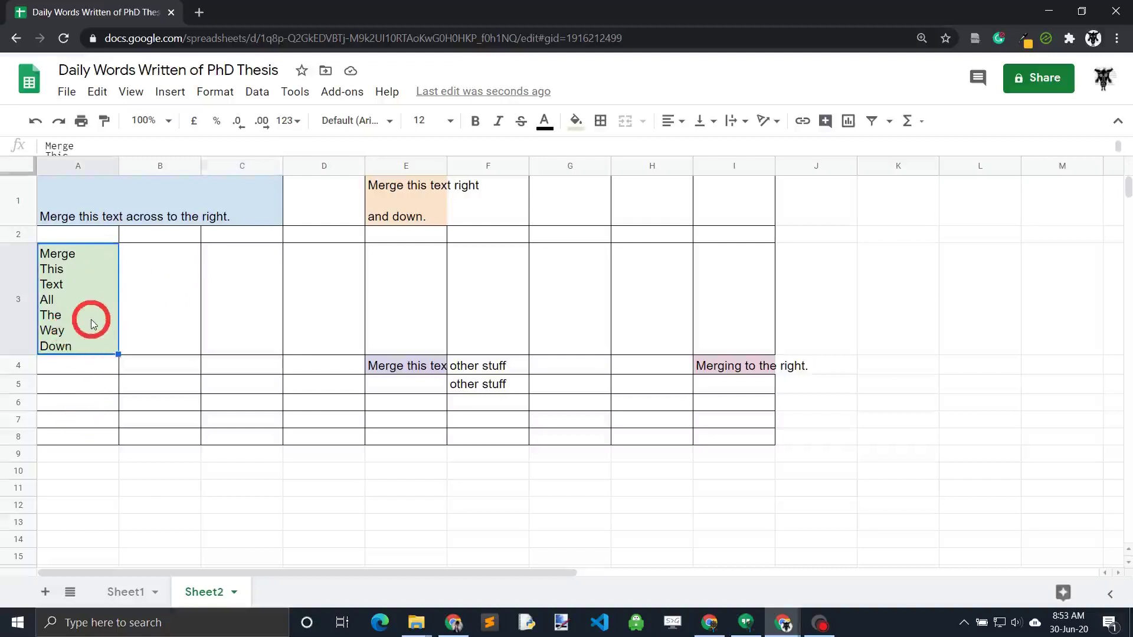
shift+click(81, 406)
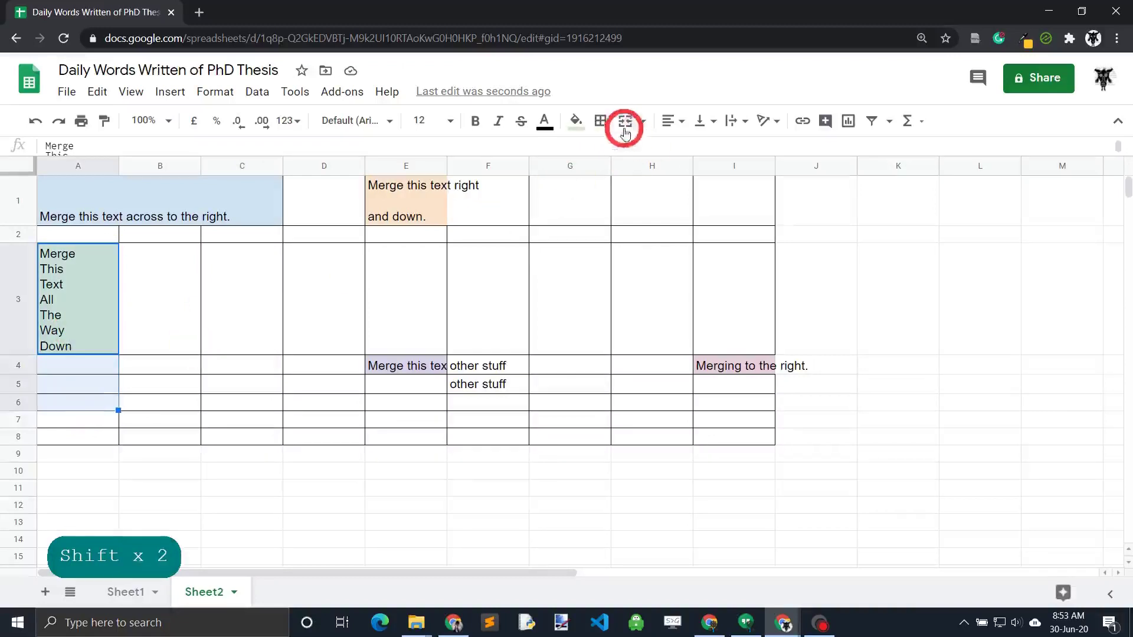
click(627, 125)
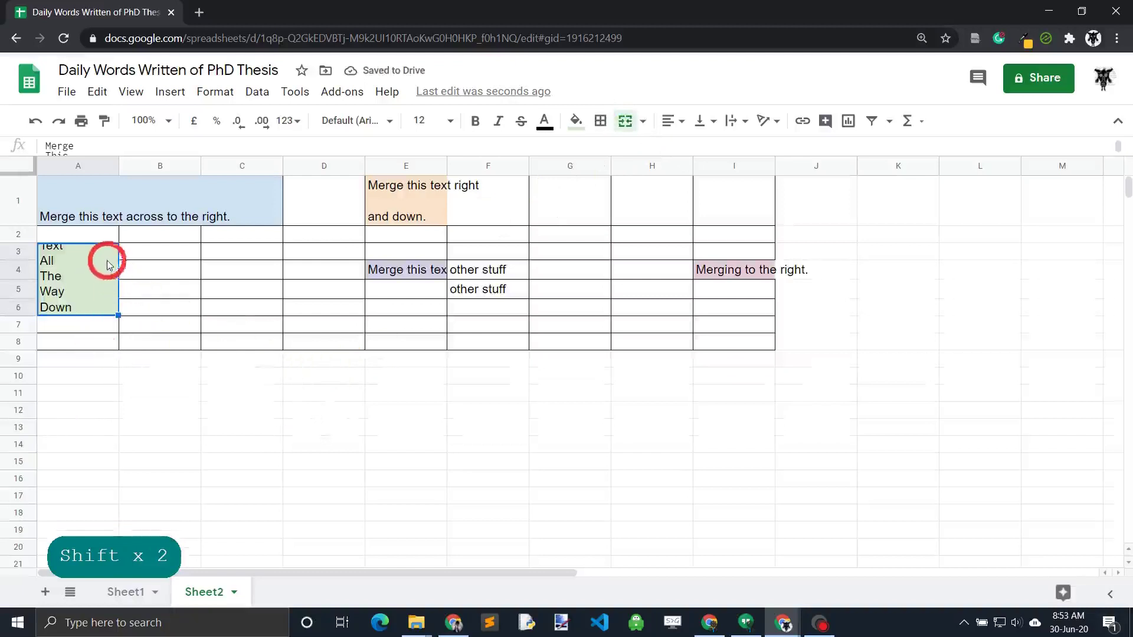
click(624, 122)
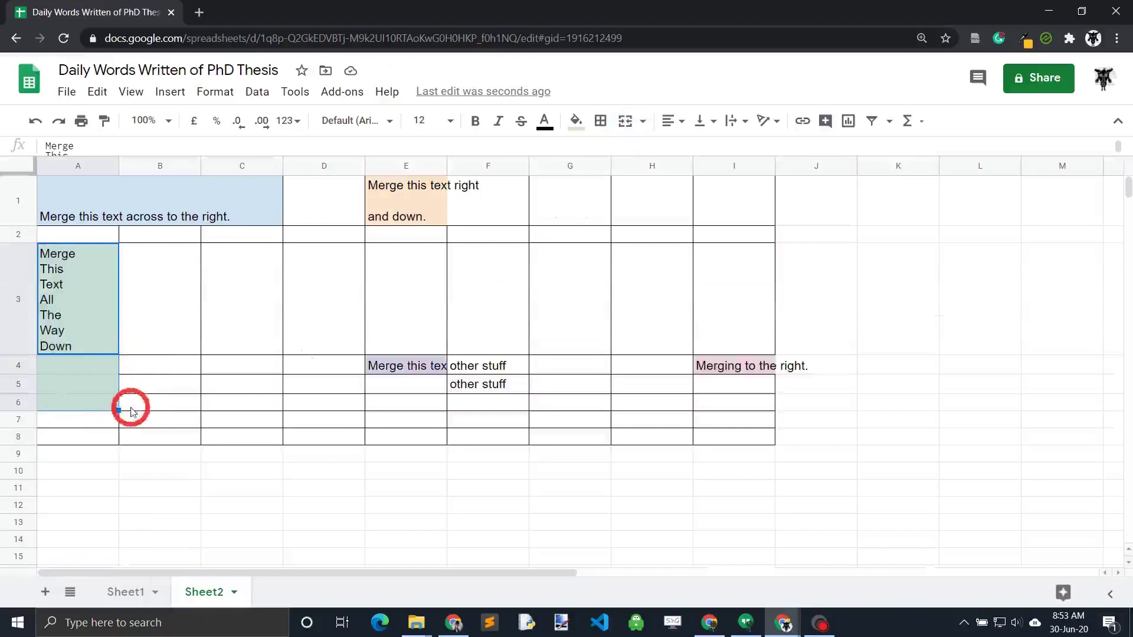
Step: Merge cells A3:A8 so the green text runs down column A
click(102, 323)
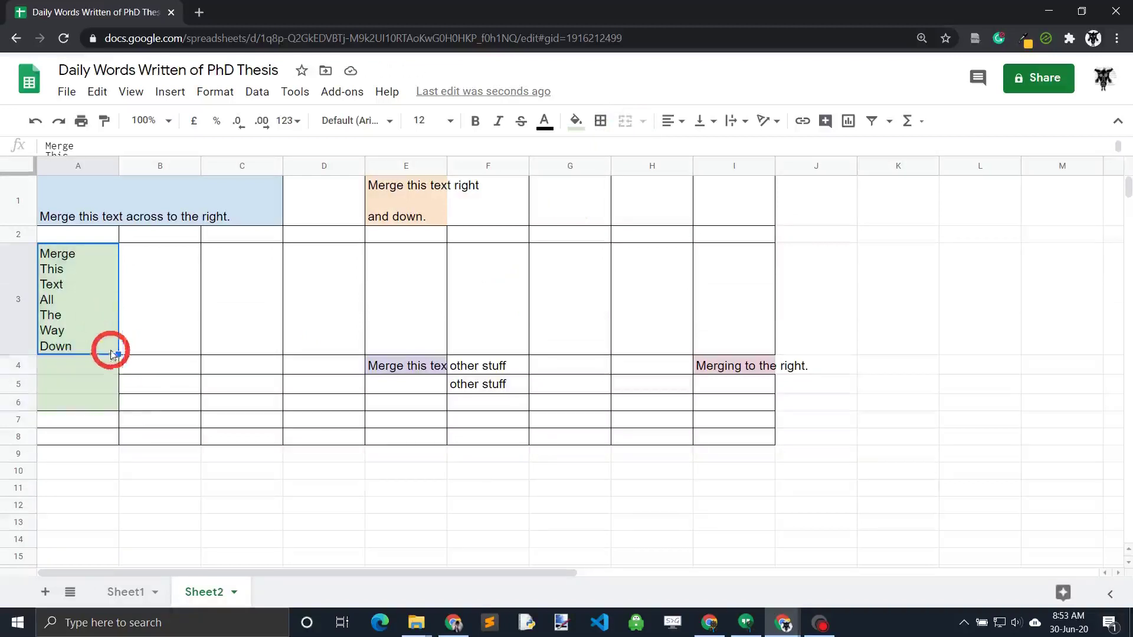
shift+click(84, 443)
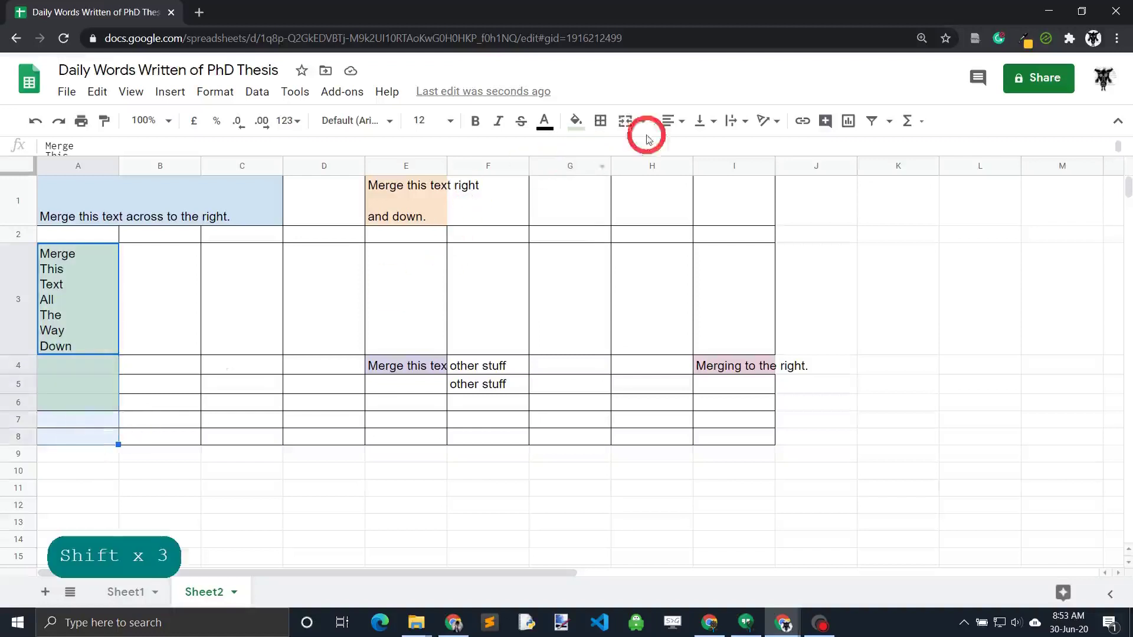
click(627, 127)
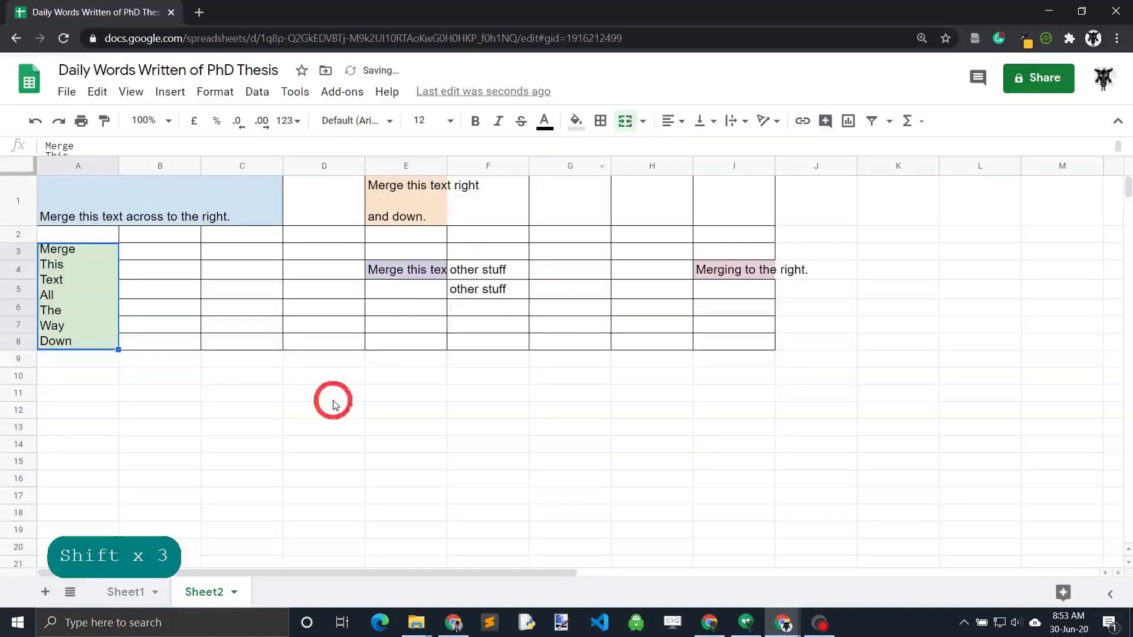
click(314, 409)
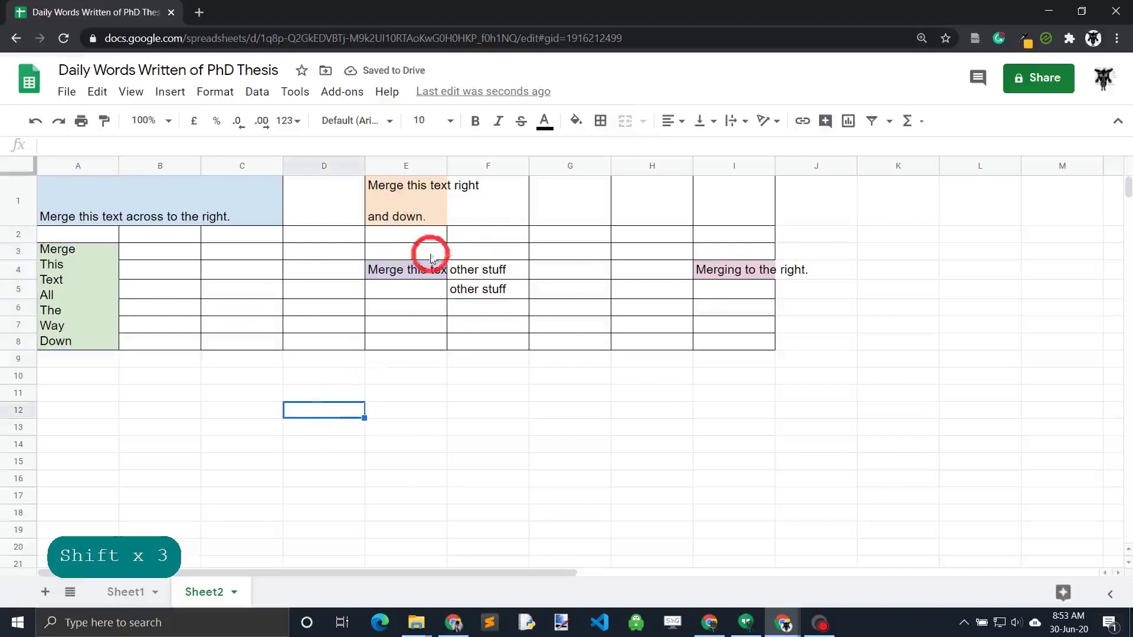
Step: Merge the orange text cell E1 both across and down over the range E1:F3
click(416, 201)
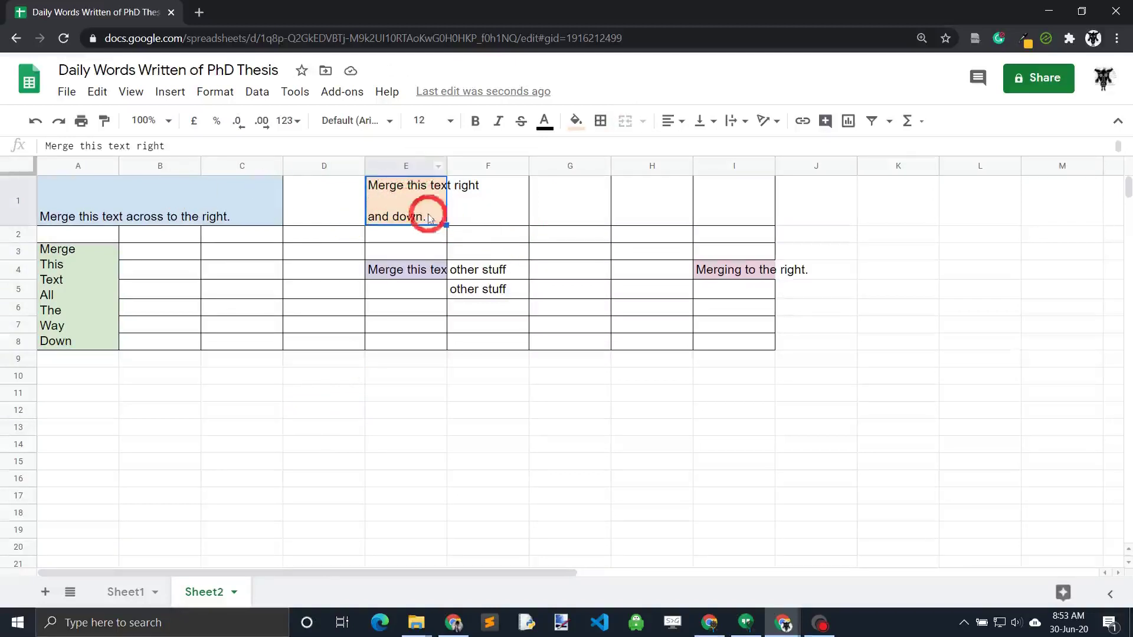
click(419, 198)
mouse_move(418, 197)
mouse_down()
mouse_move(484, 206)
mouse_move(479, 248)
mouse_up()
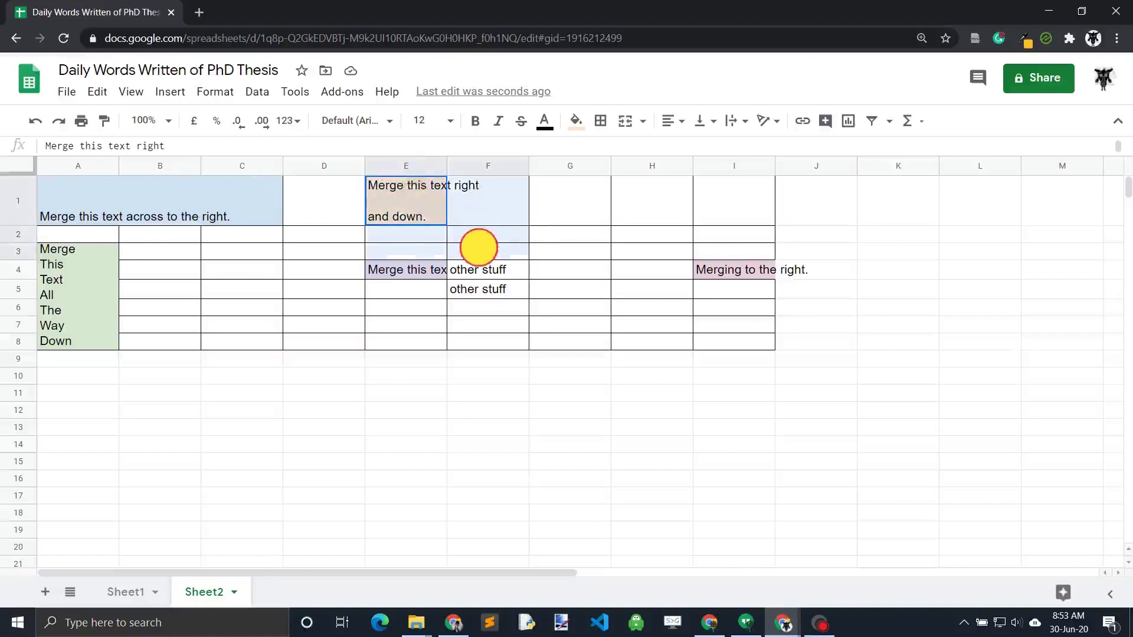
drag(479, 248, 479, 248)
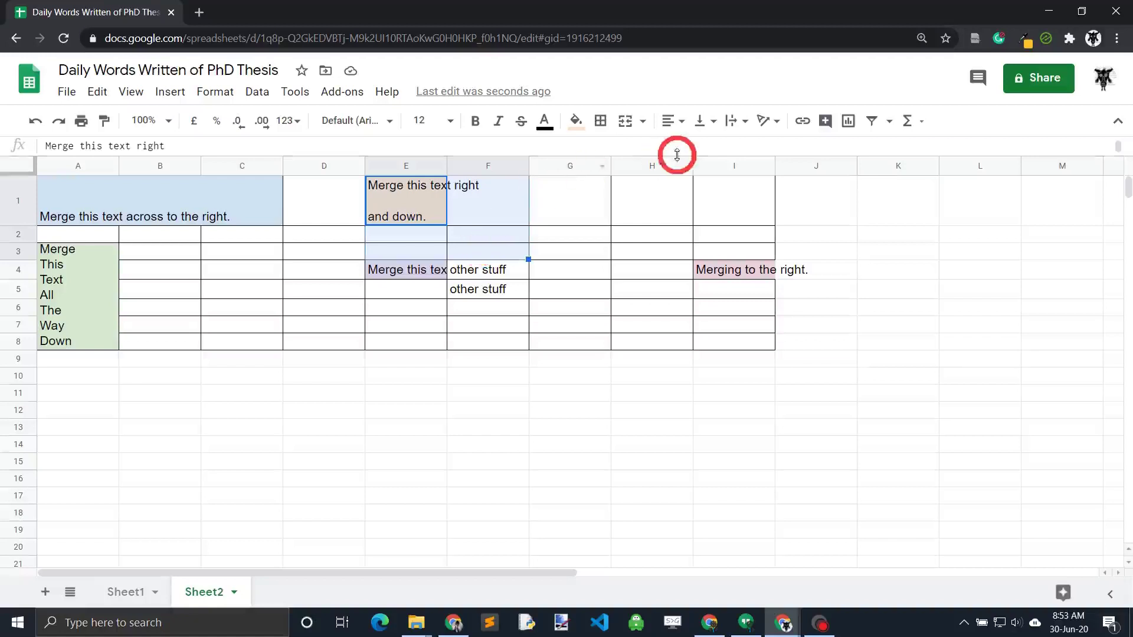
click(625, 123)
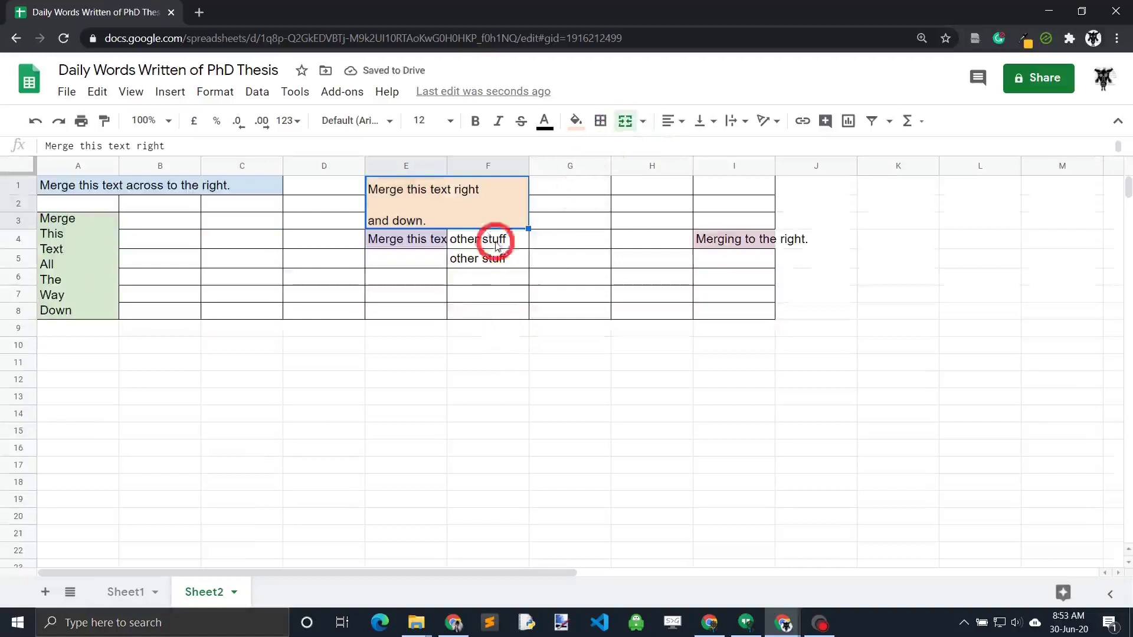
Step: Merge E4:F5 over the "other stuff" cells, keeping only the top-left value, and unmerge and re-merge the range
click(425, 240)
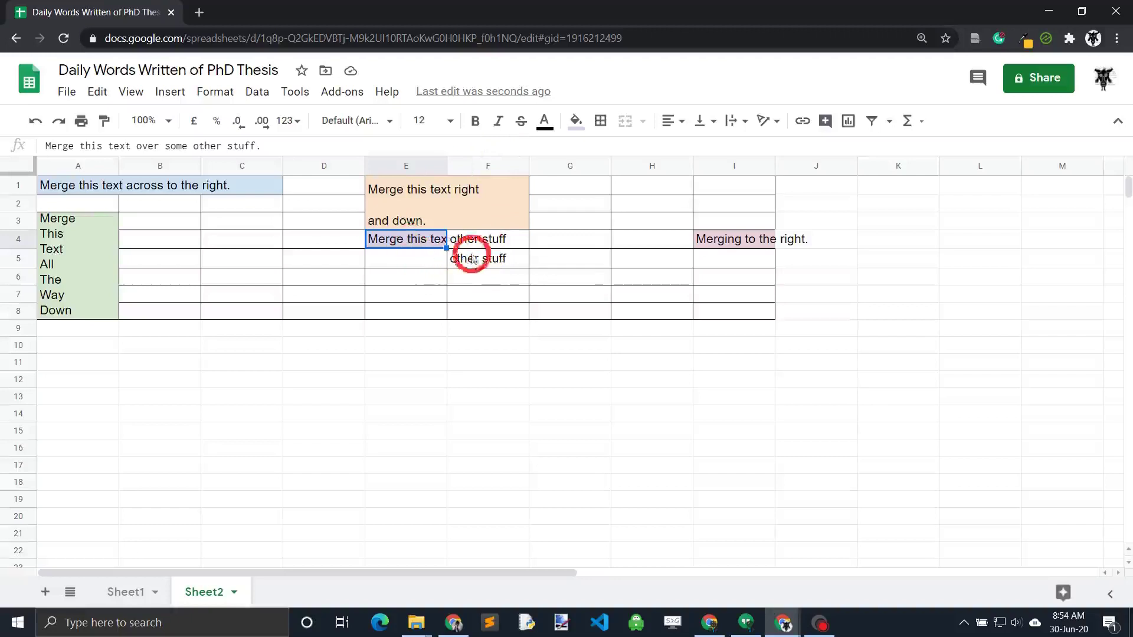
shift+click(501, 265)
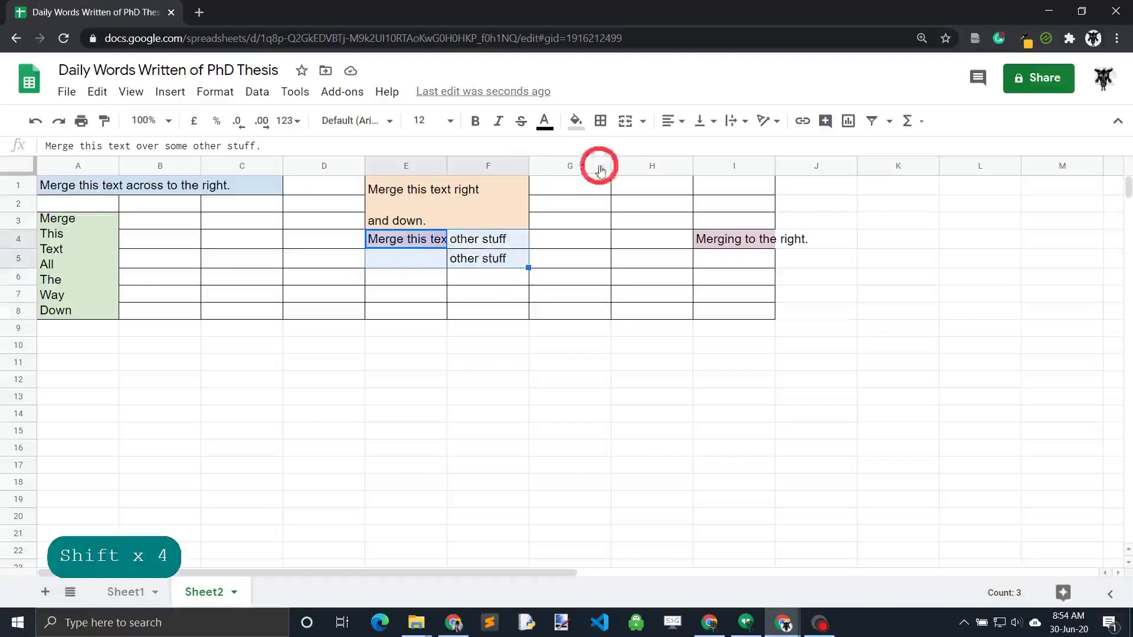
click(625, 125)
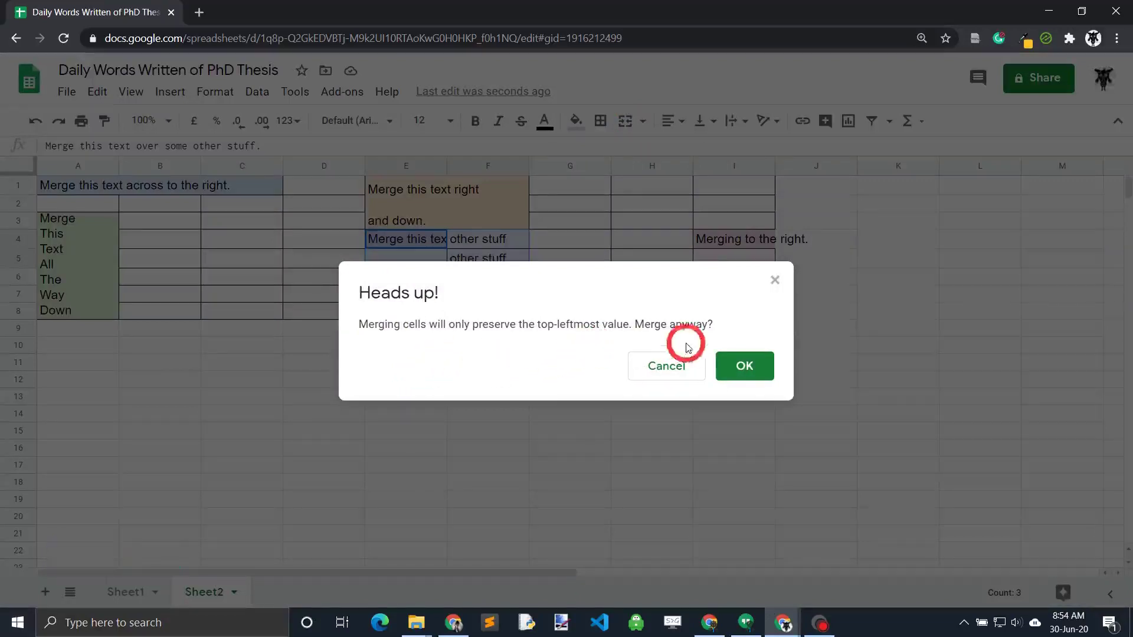
click(739, 370)
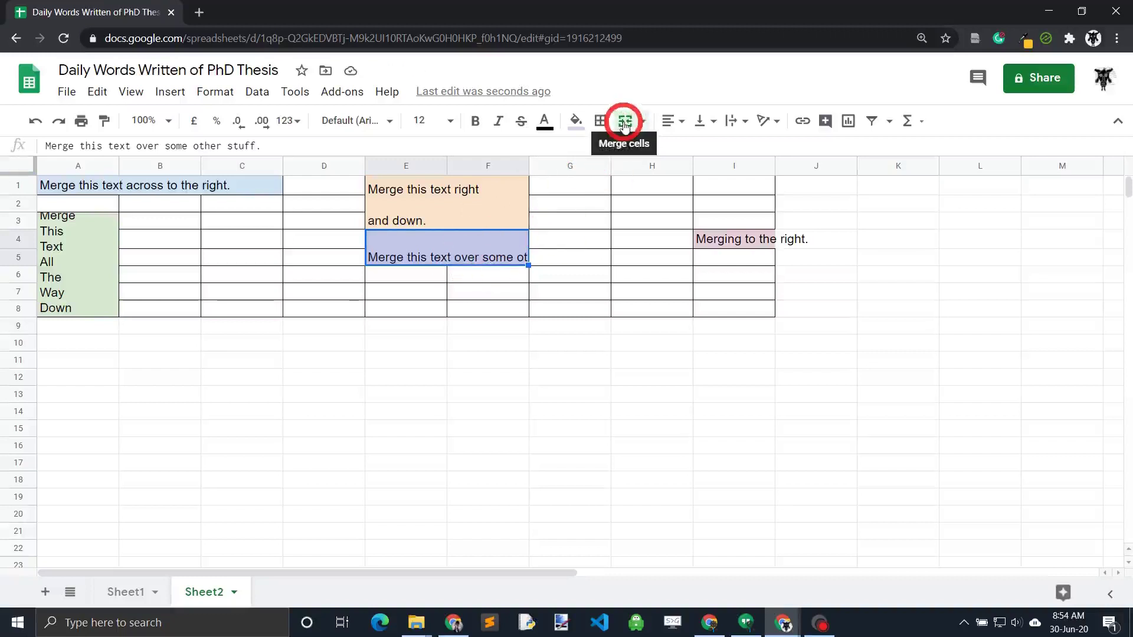
click(624, 126)
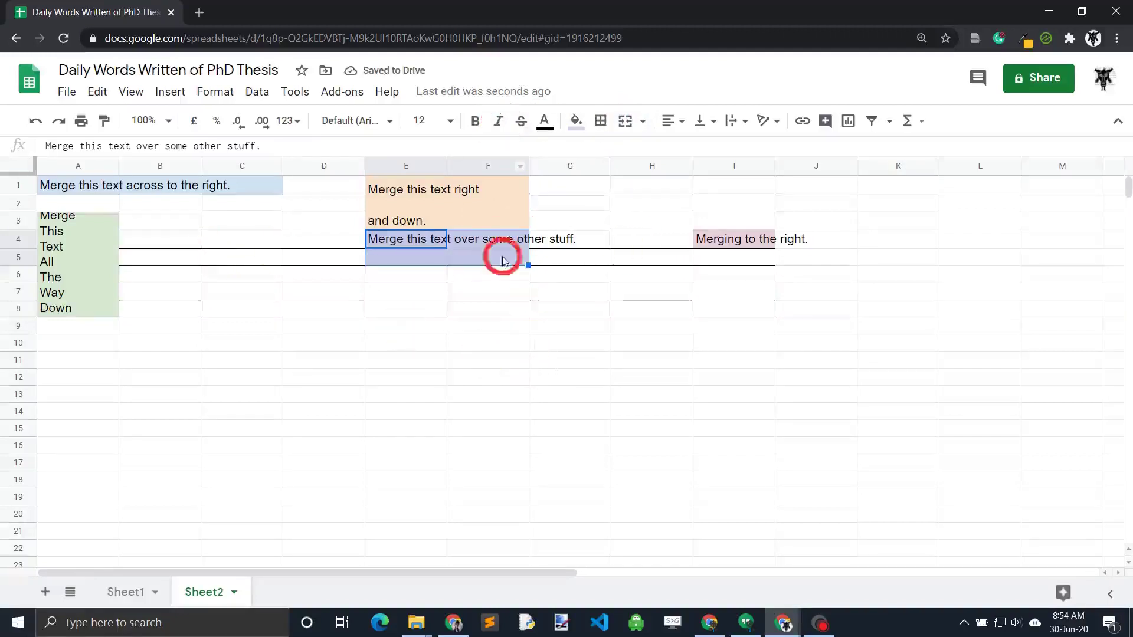
click(628, 128)
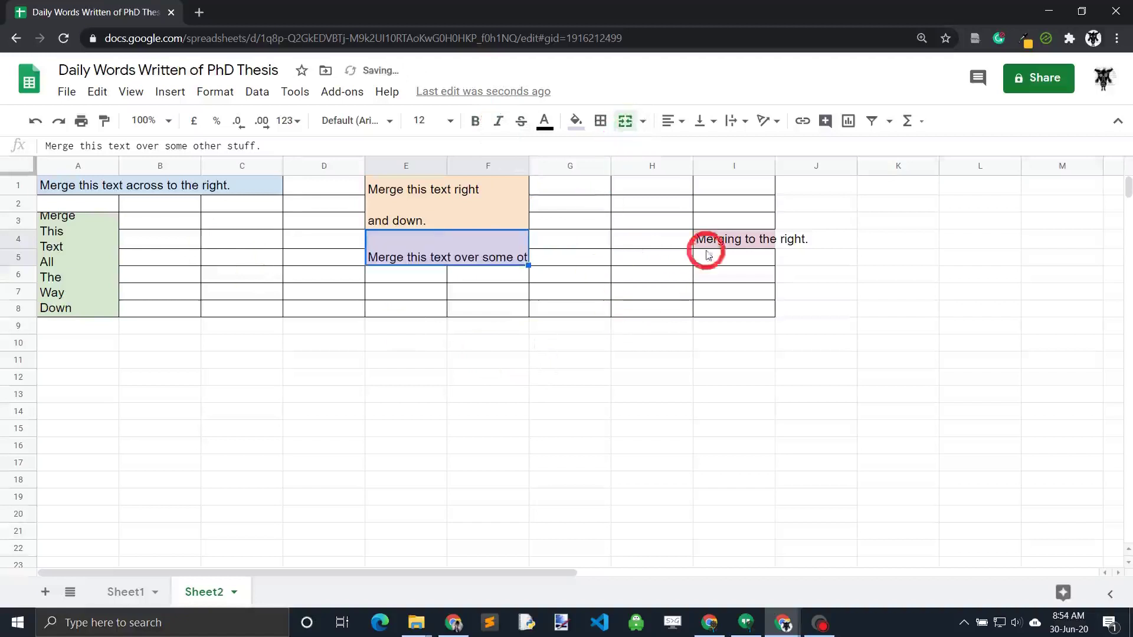
Step: Change the text in the pink cell I4 to "Merging to the left."
click(737, 245)
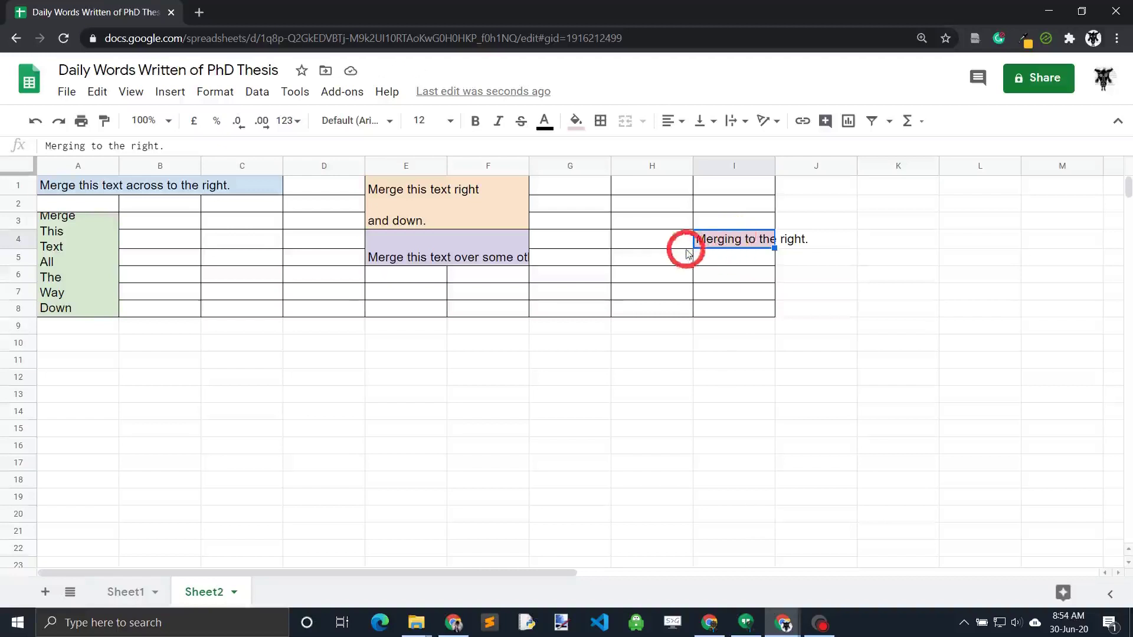
shift+click(635, 239)
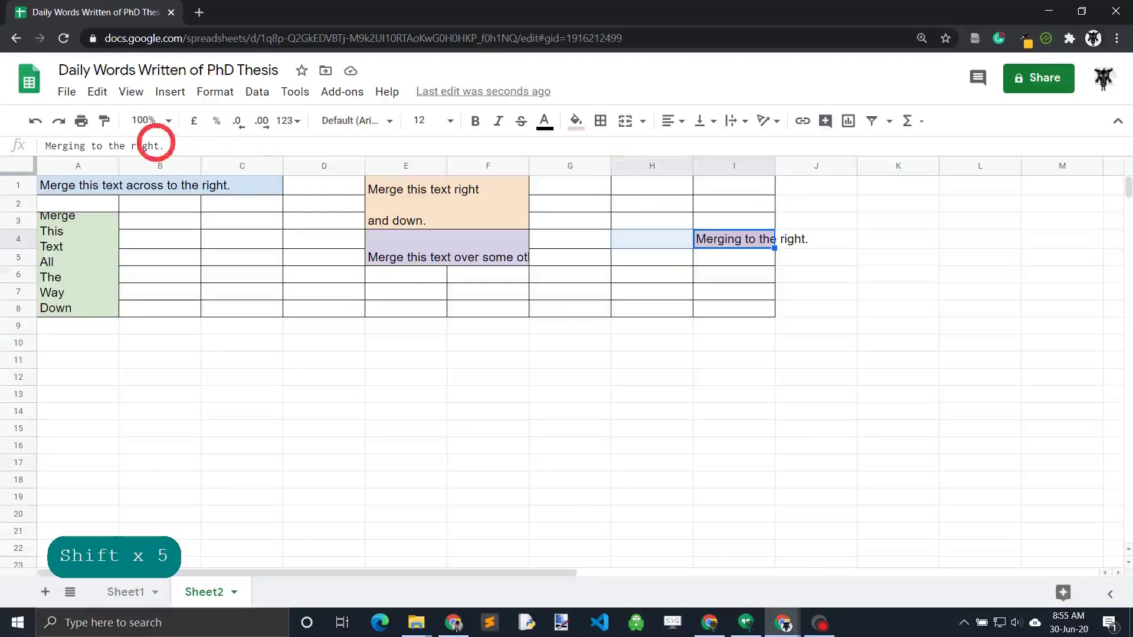
click(144, 145)
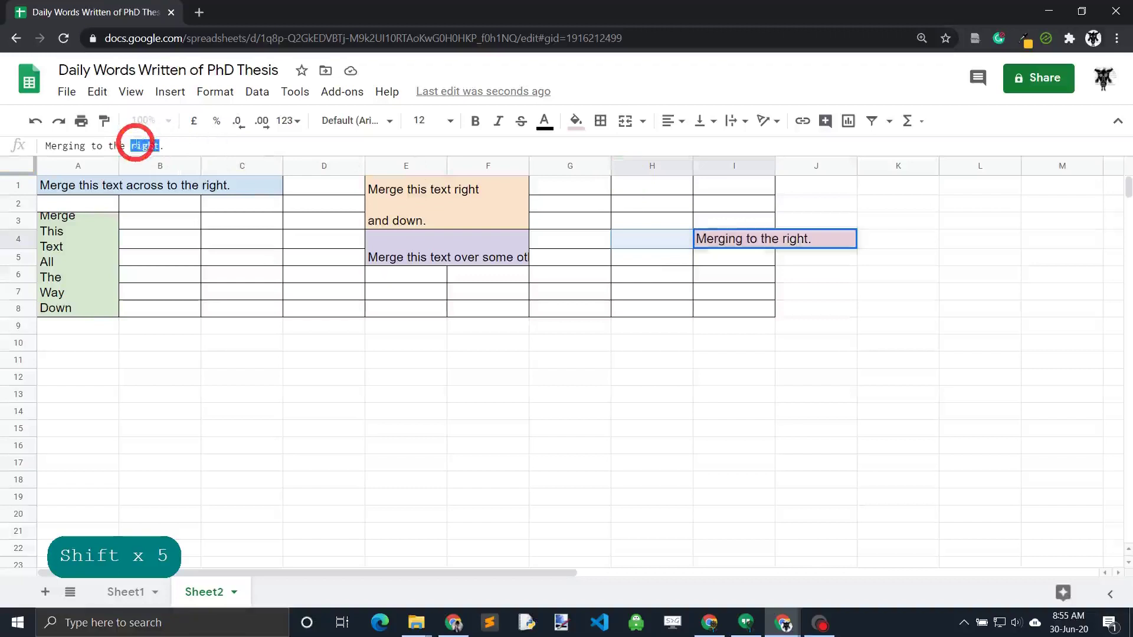
text(lef)
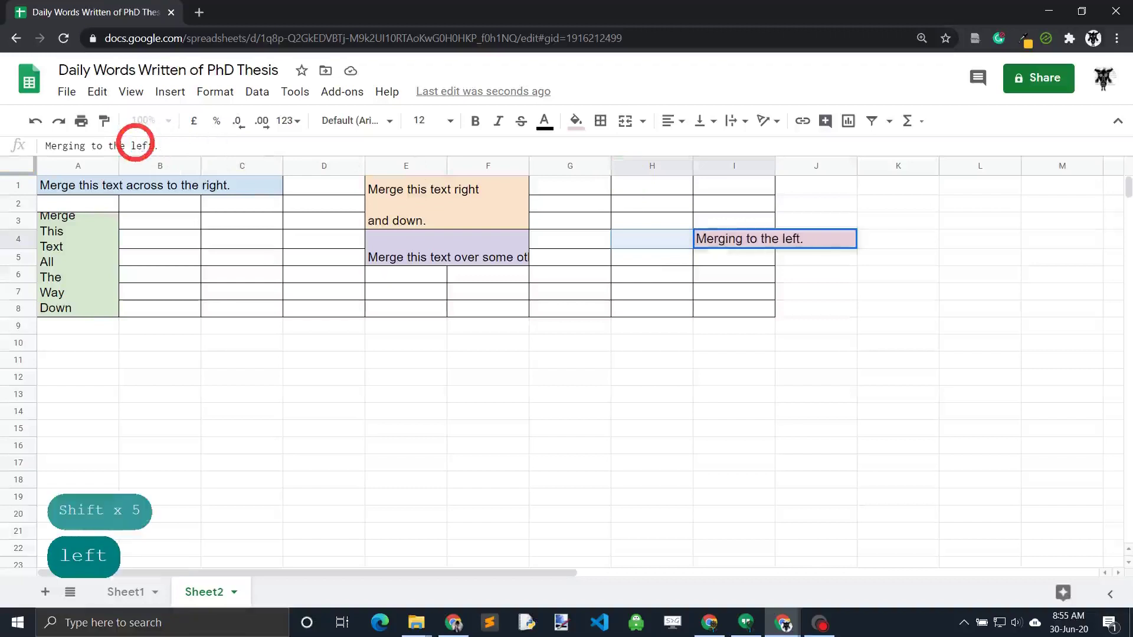
key(Return)
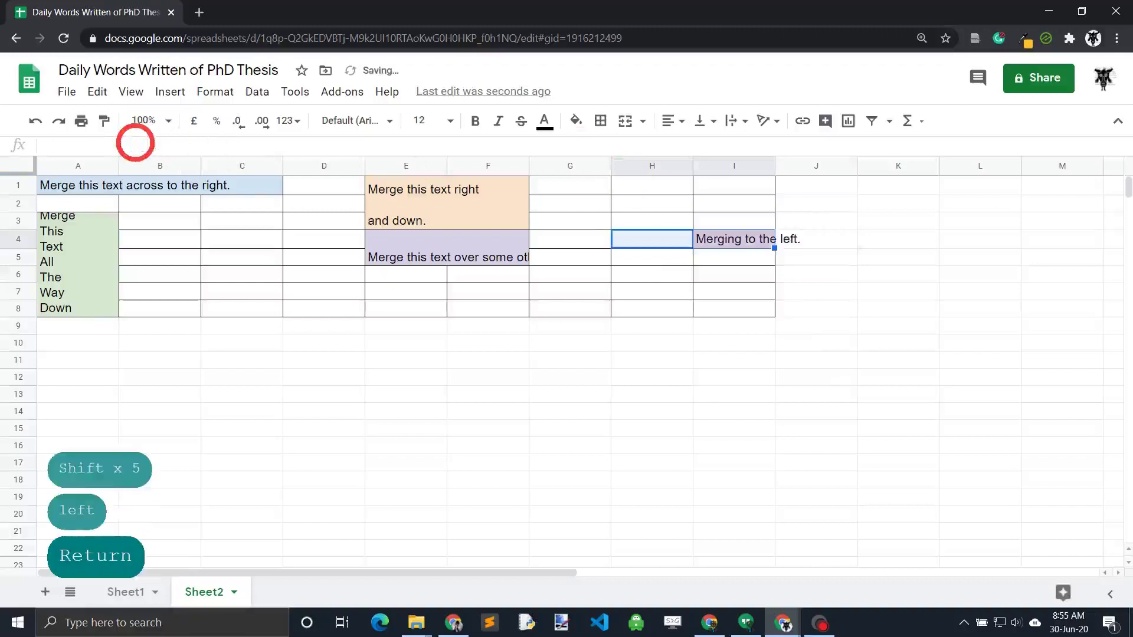
Step: Merge I4 leftwards with H4, unmerge the pair again, and check cells H4 and I4 individually
click(743, 239)
shift+click(642, 241)
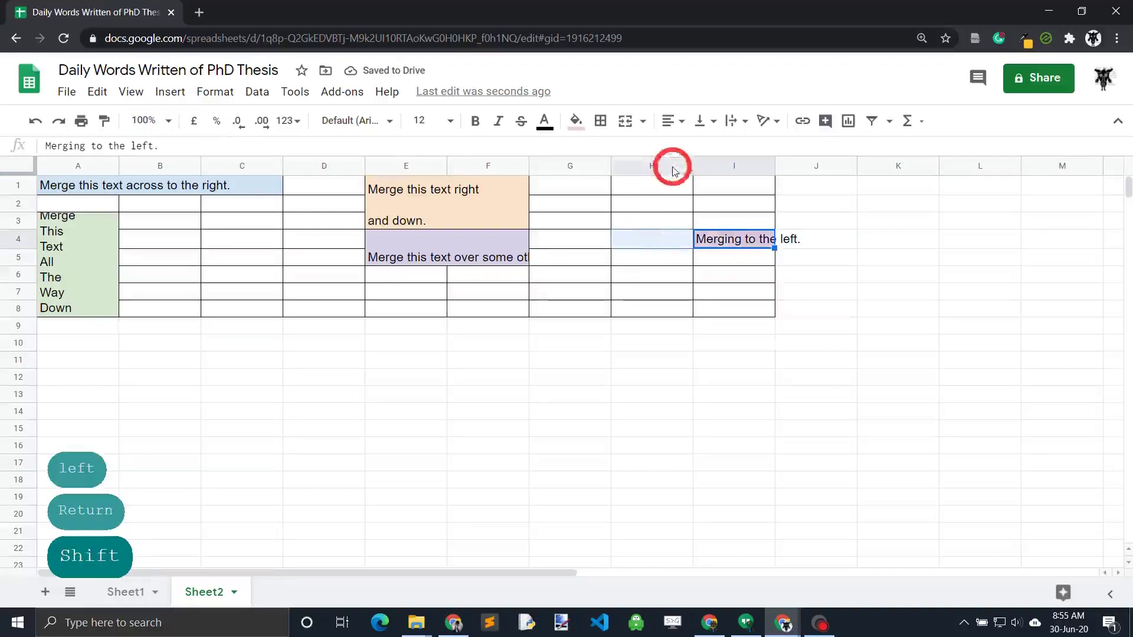
click(625, 120)
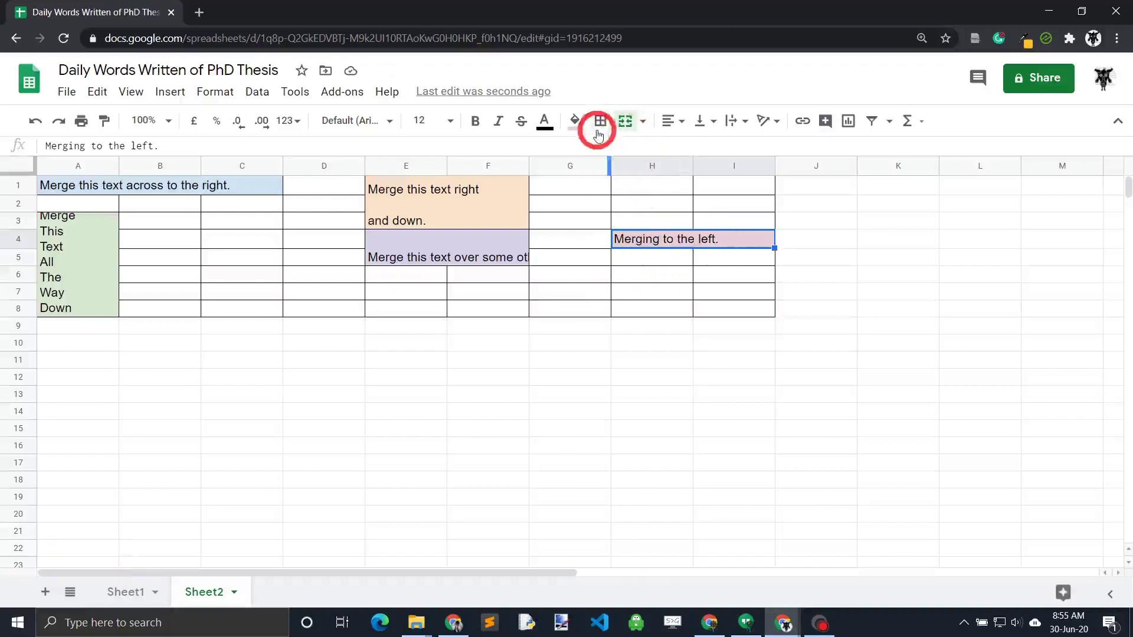
click(625, 120)
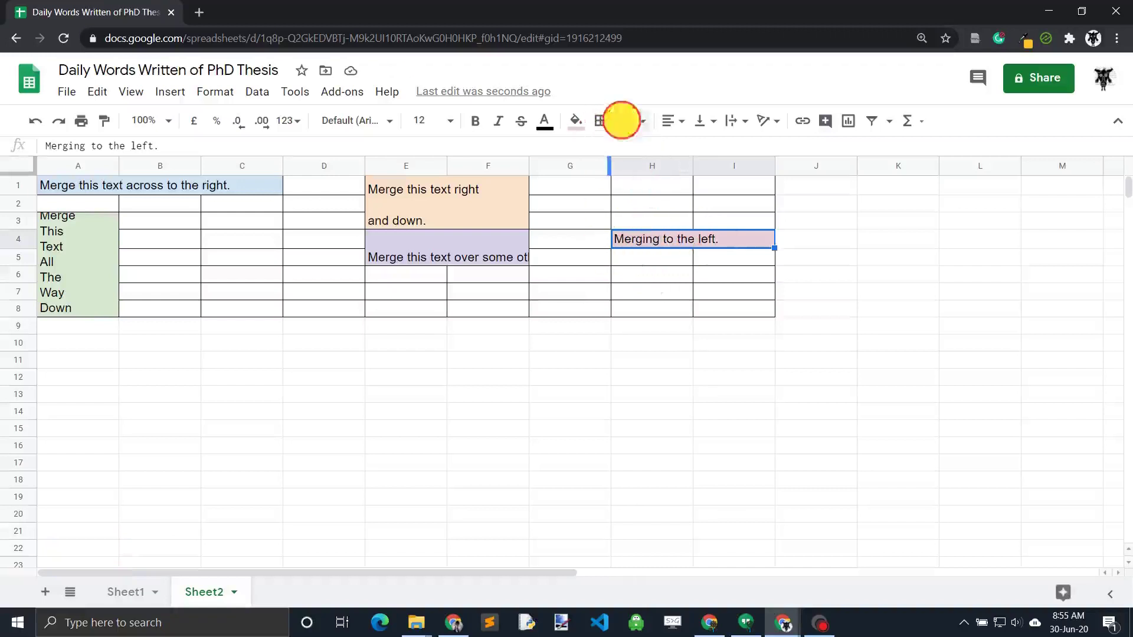
click(668, 239)
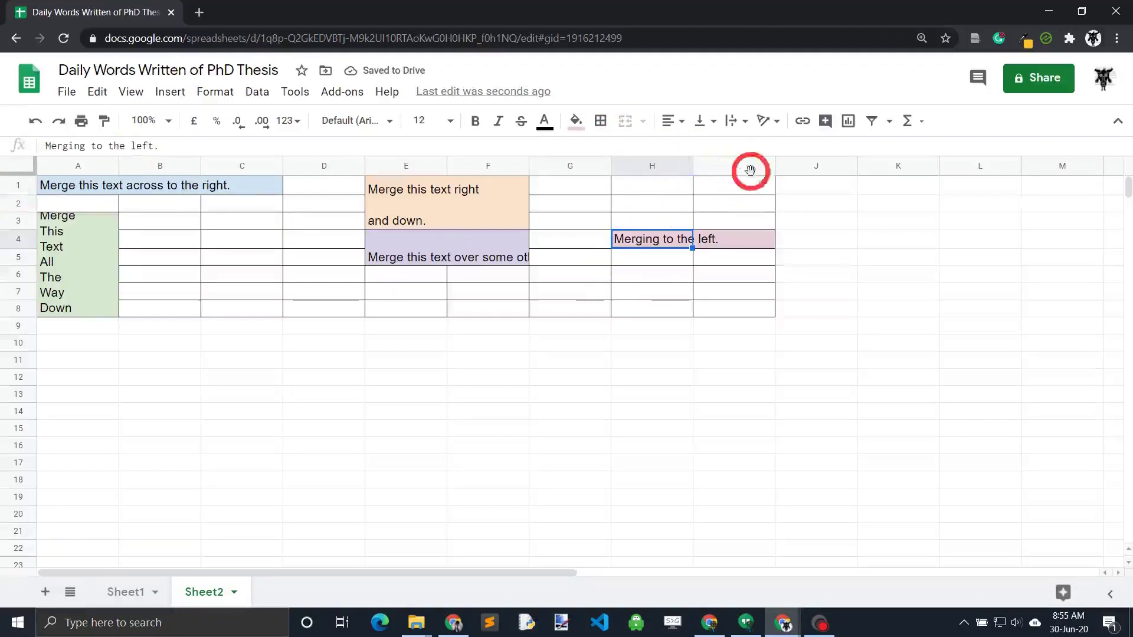
click(743, 243)
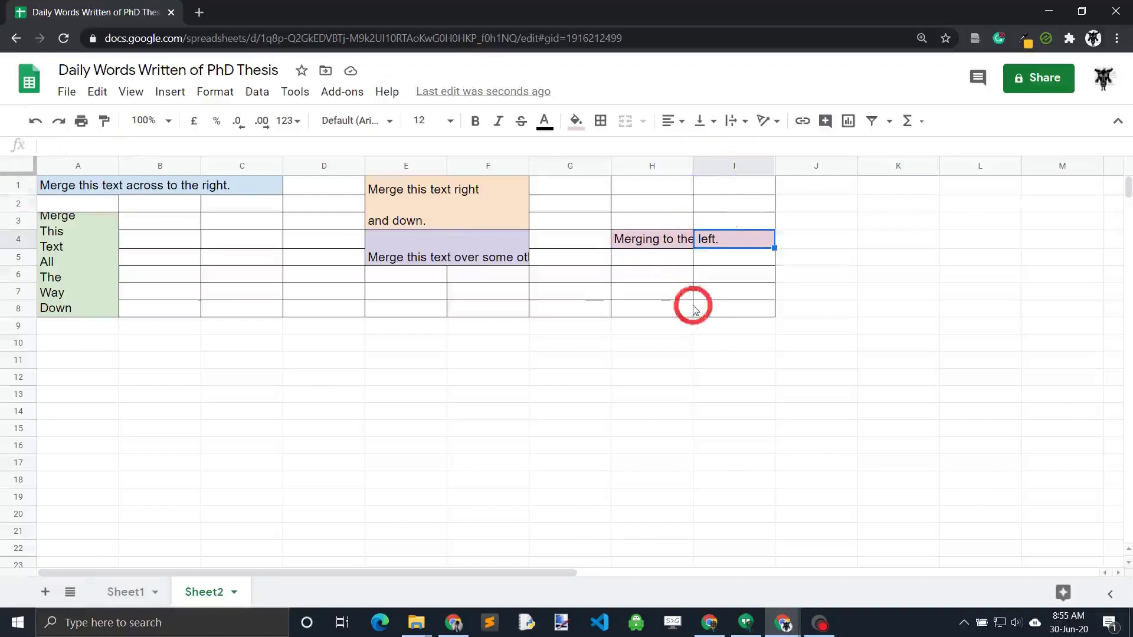
Step: Merge the pink text cell H4 upwards over H1:H4 and unmerge the range again
click(662, 242)
shift+click(662, 183)
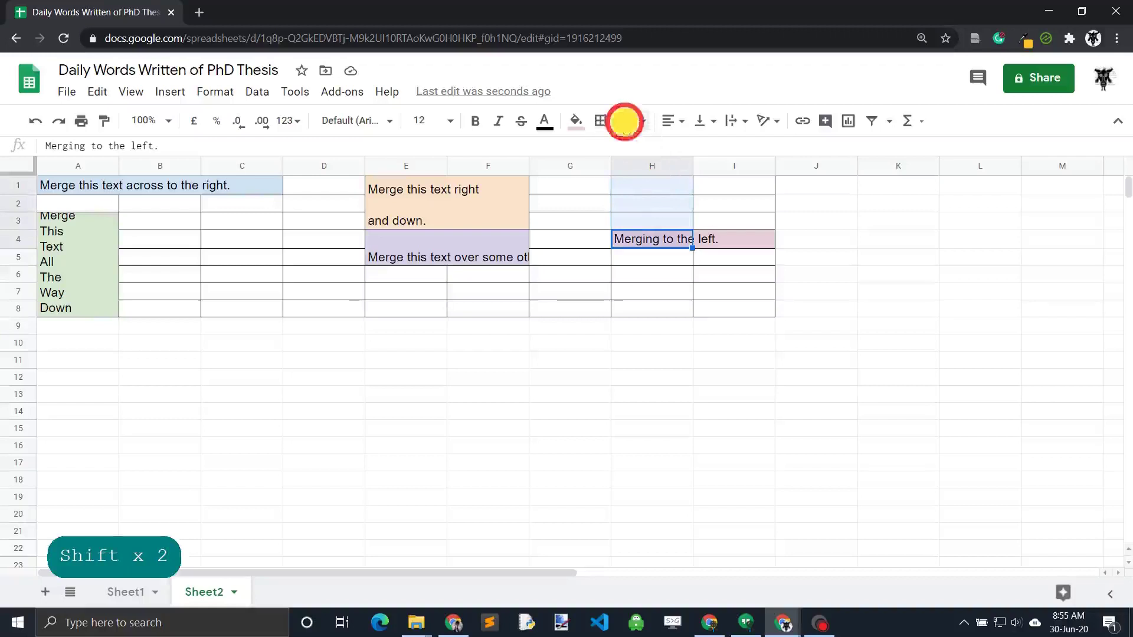
click(624, 121)
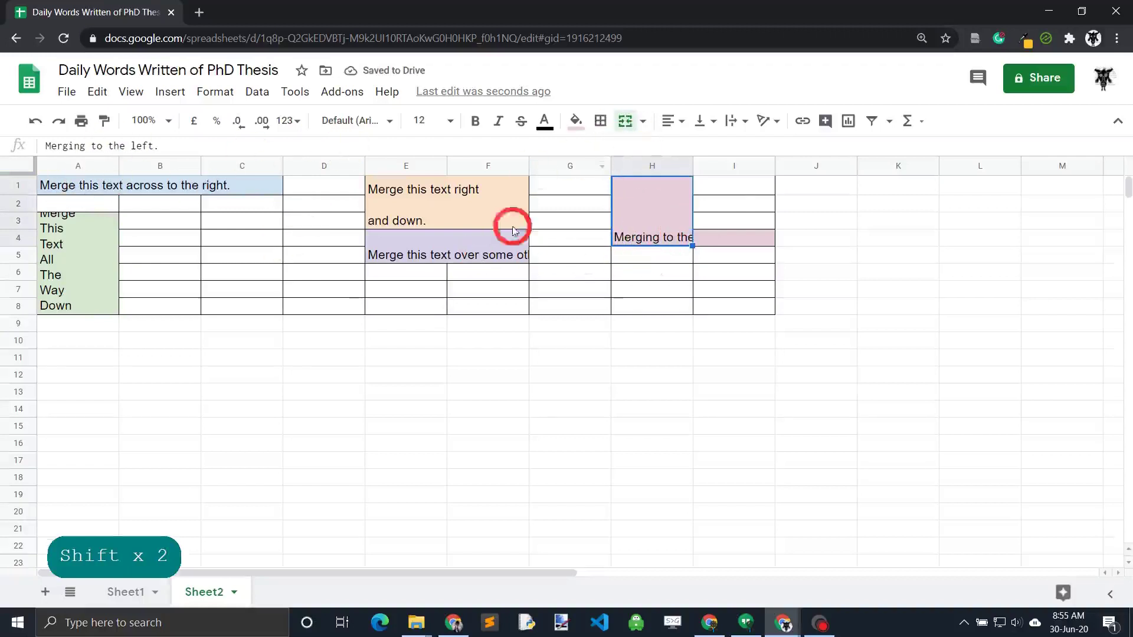
click(625, 121)
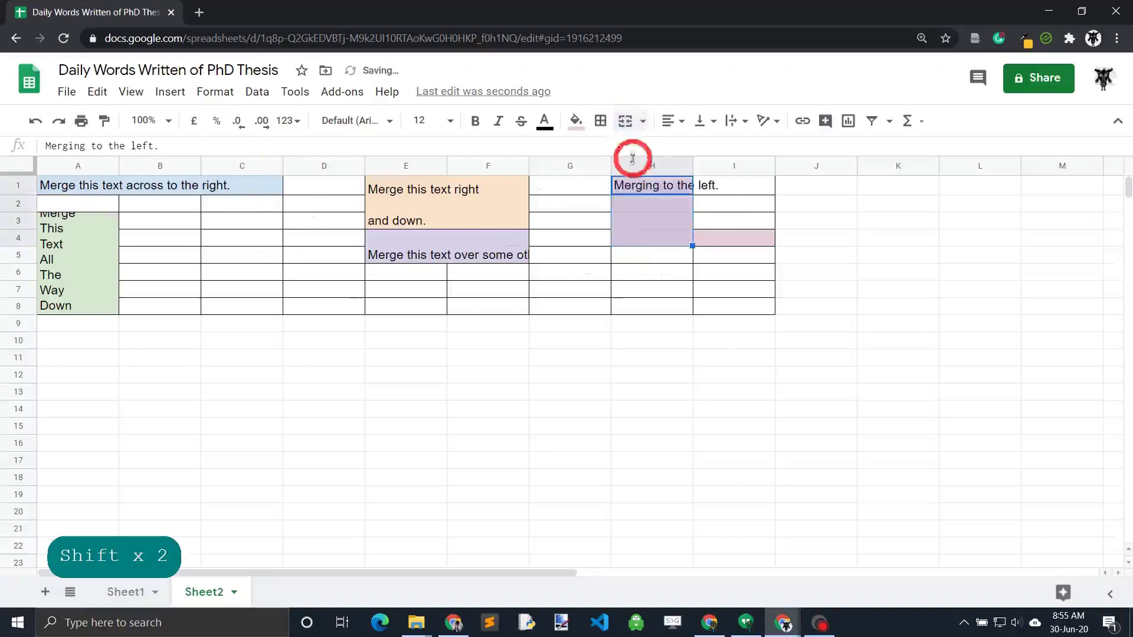
Step: Check cells H3 and H1 individually in the unmerged pink range
click(653, 222)
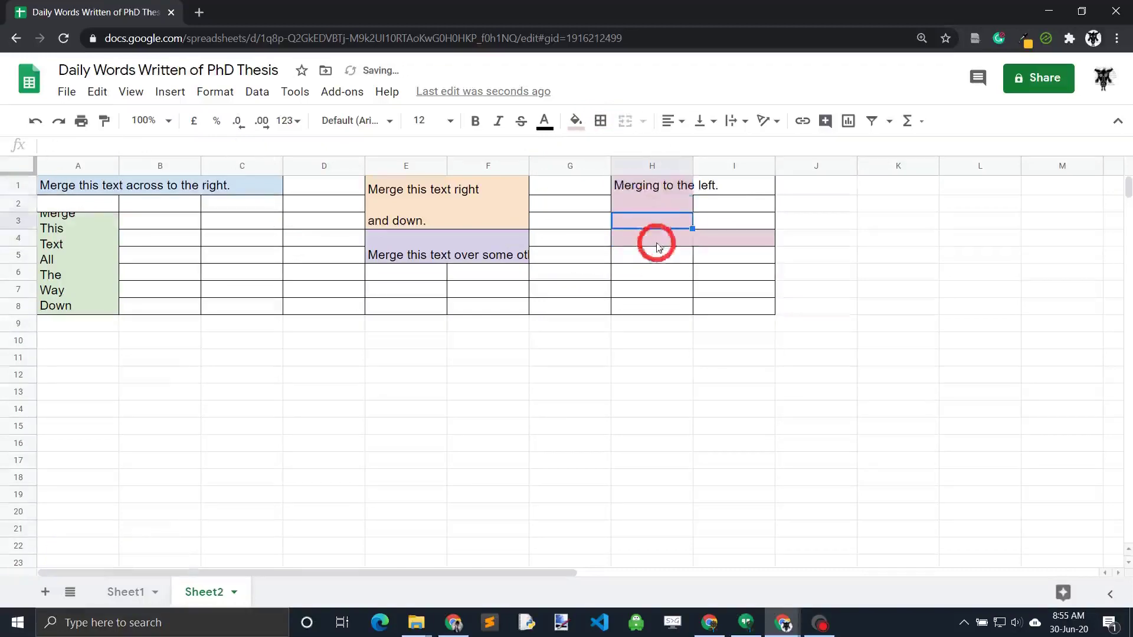
click(662, 188)
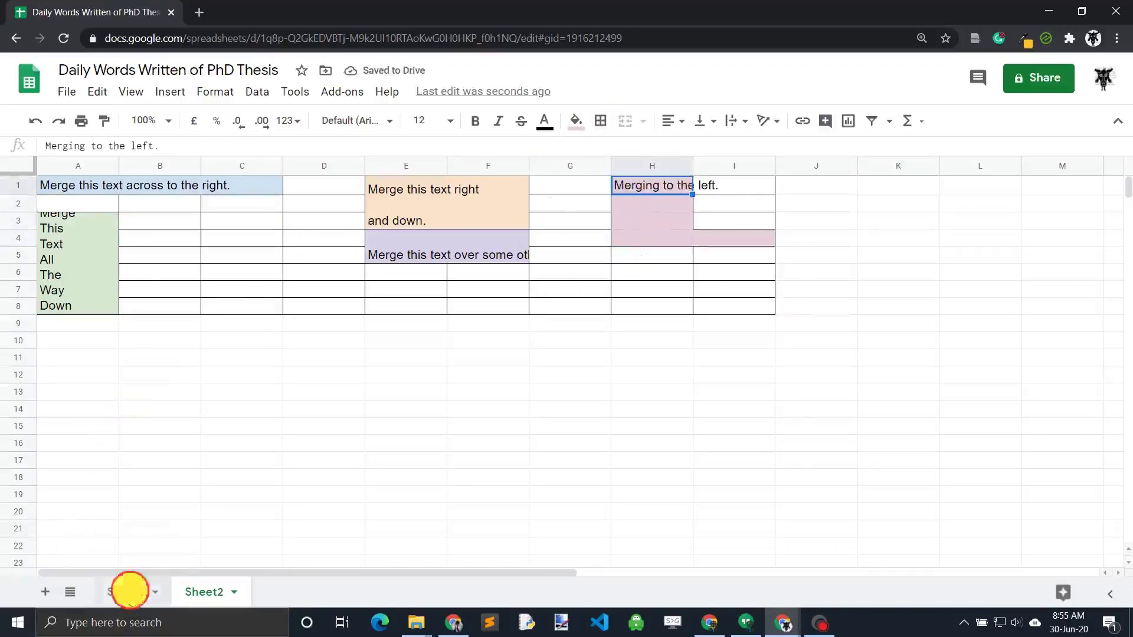
Step: Switch to Sheet1 and merge the title "Daily Words Written of PhD Thesis" across A1:AC1, the full width of the table
click(129, 590)
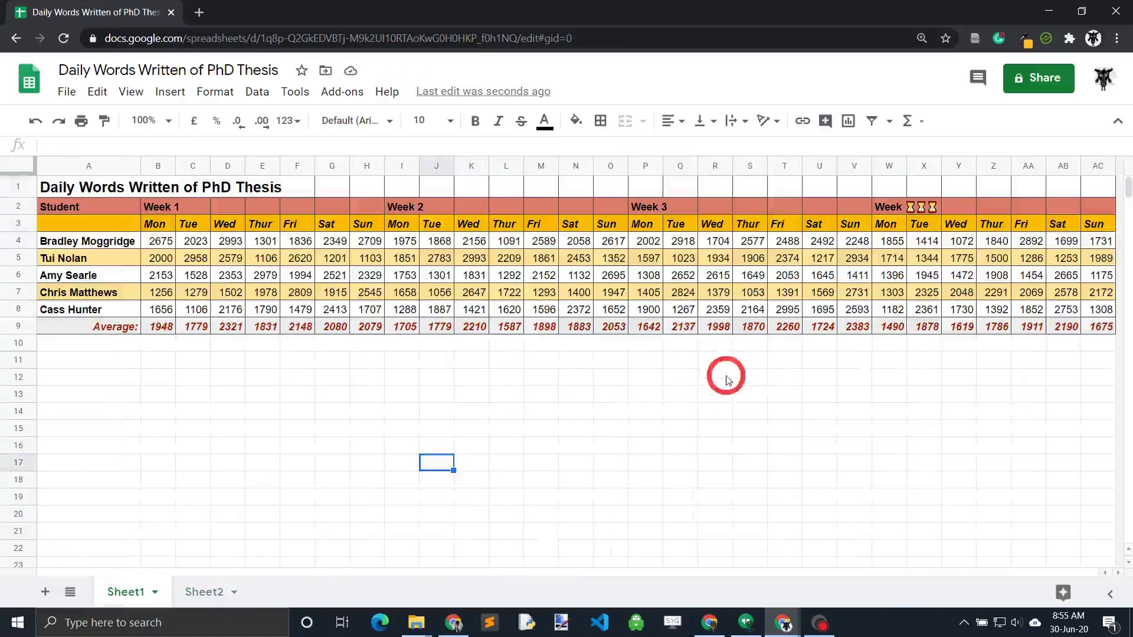
click(330, 392)
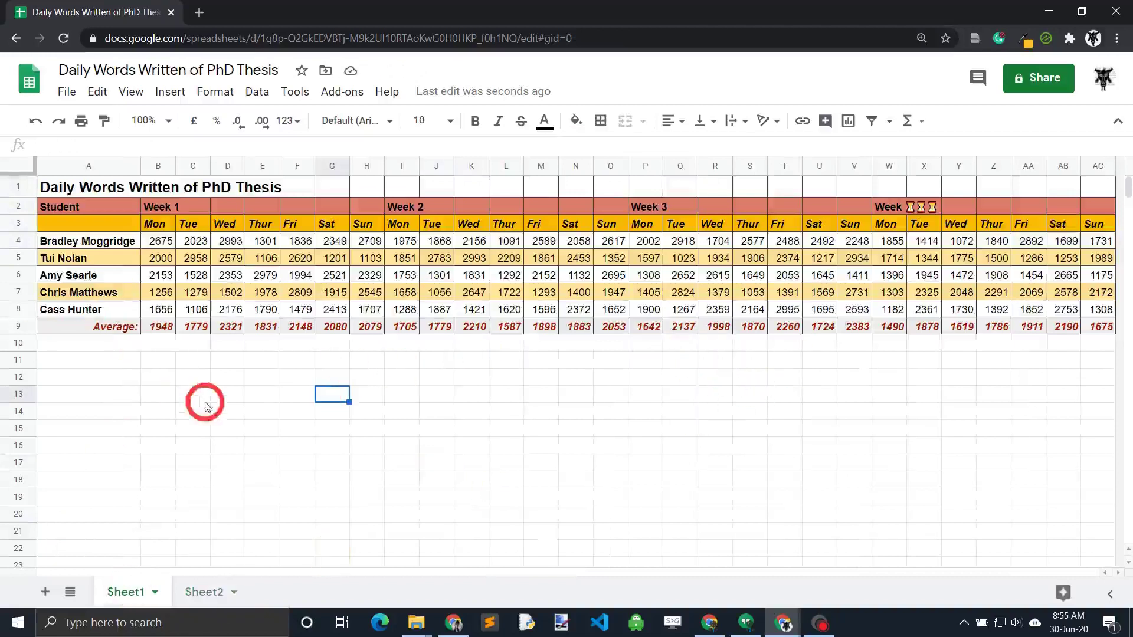
click(124, 191)
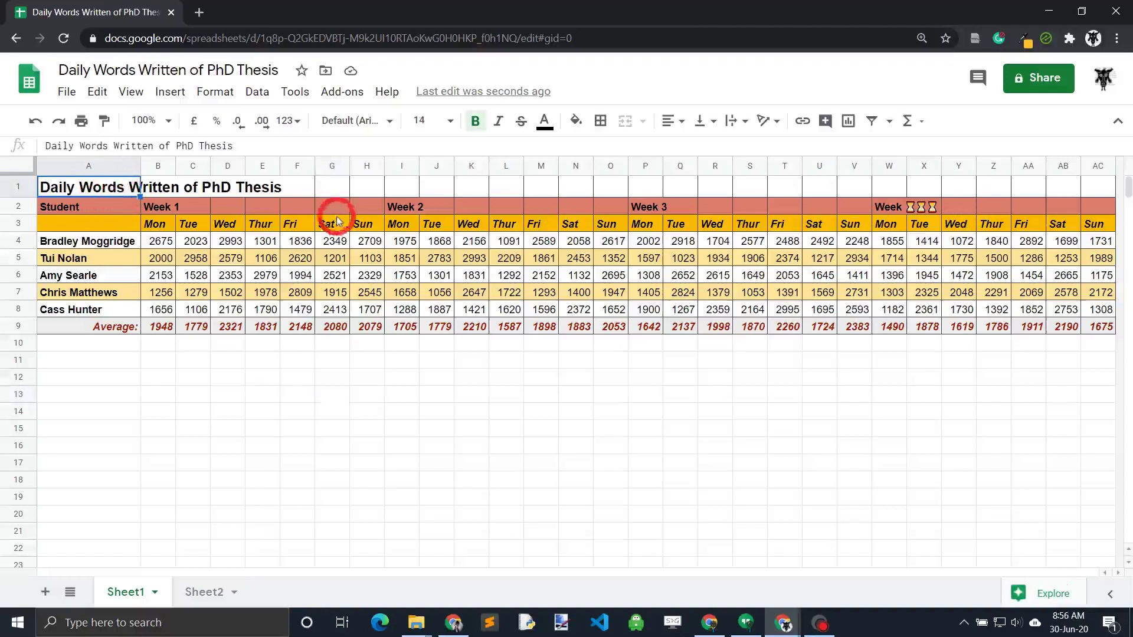
shift+click(1110, 189)
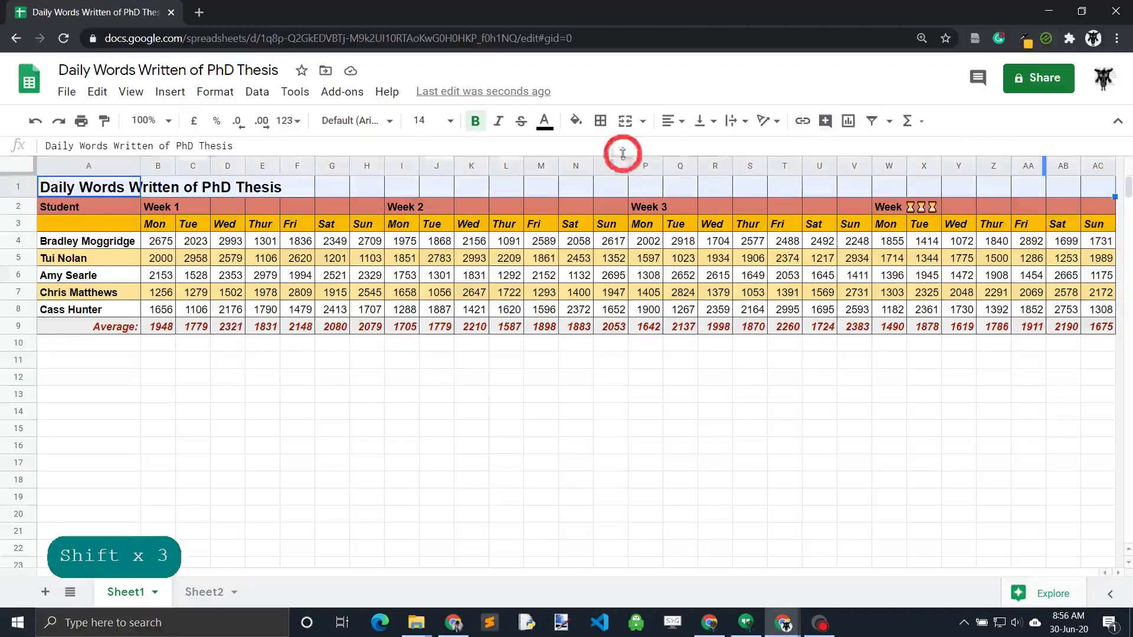
click(626, 122)
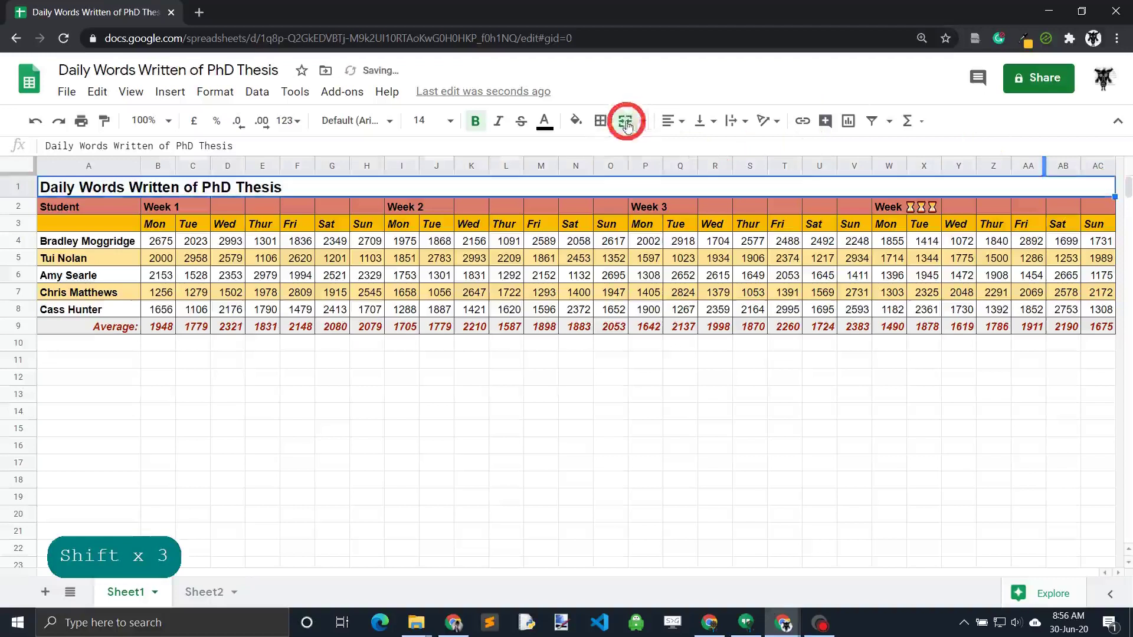
click(367, 342)
Step: Merge the Student header cell down over the empty cell below it, A2:A3
click(113, 204)
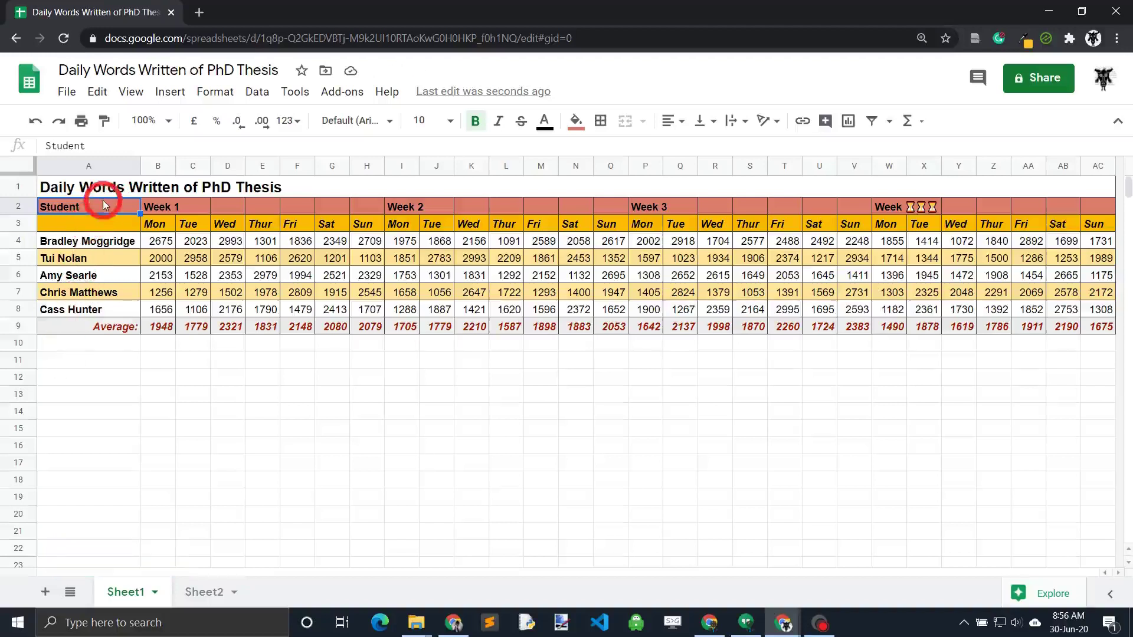
drag(89, 208, 86, 226)
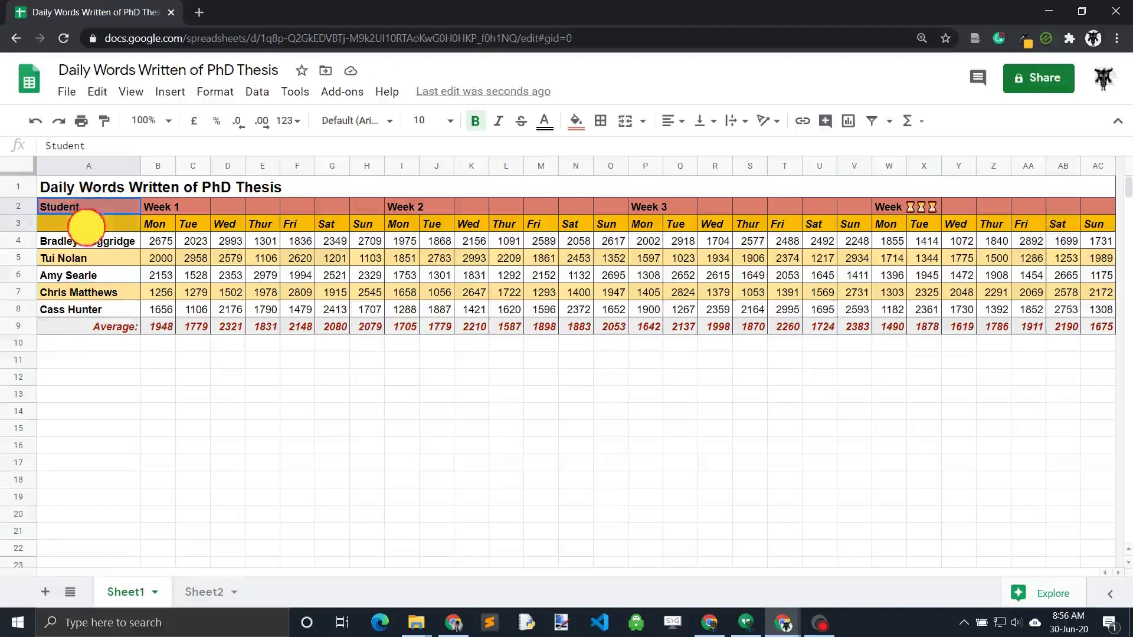
click(625, 121)
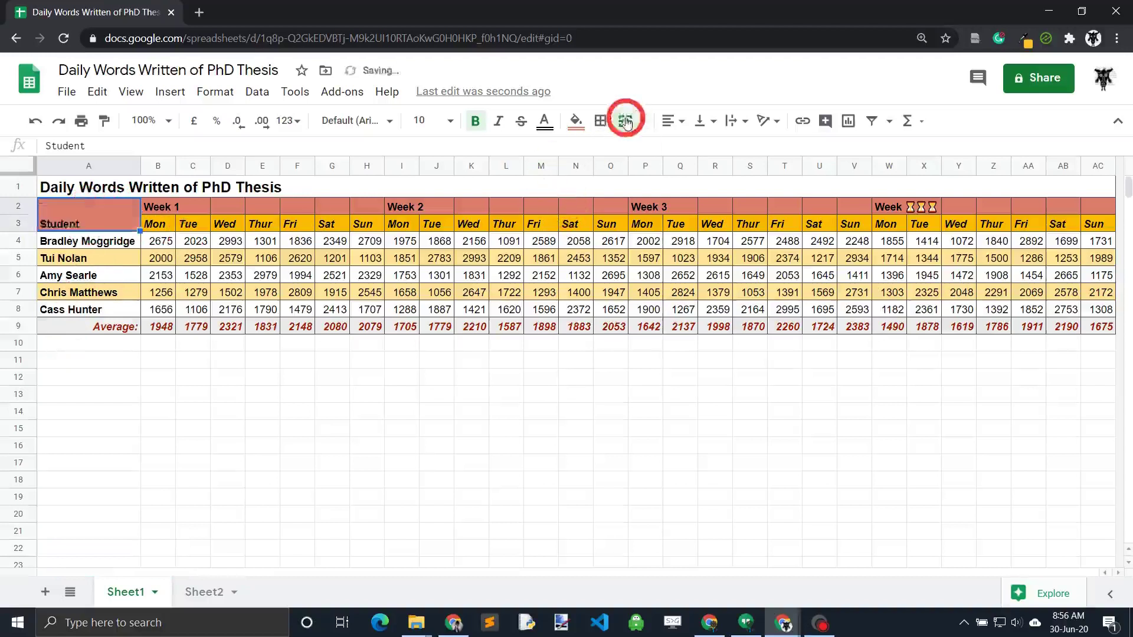
click(404, 396)
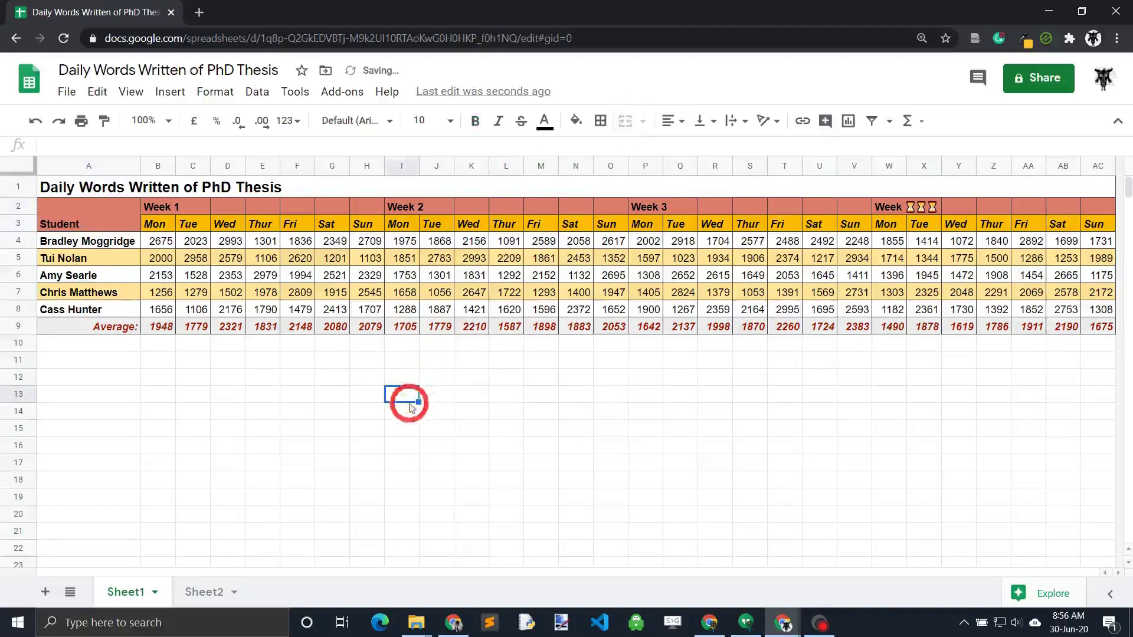
Step: Merge the Week 1 header across its seven days, B2:H2, and the Week 2 header across I2:O2
click(160, 211)
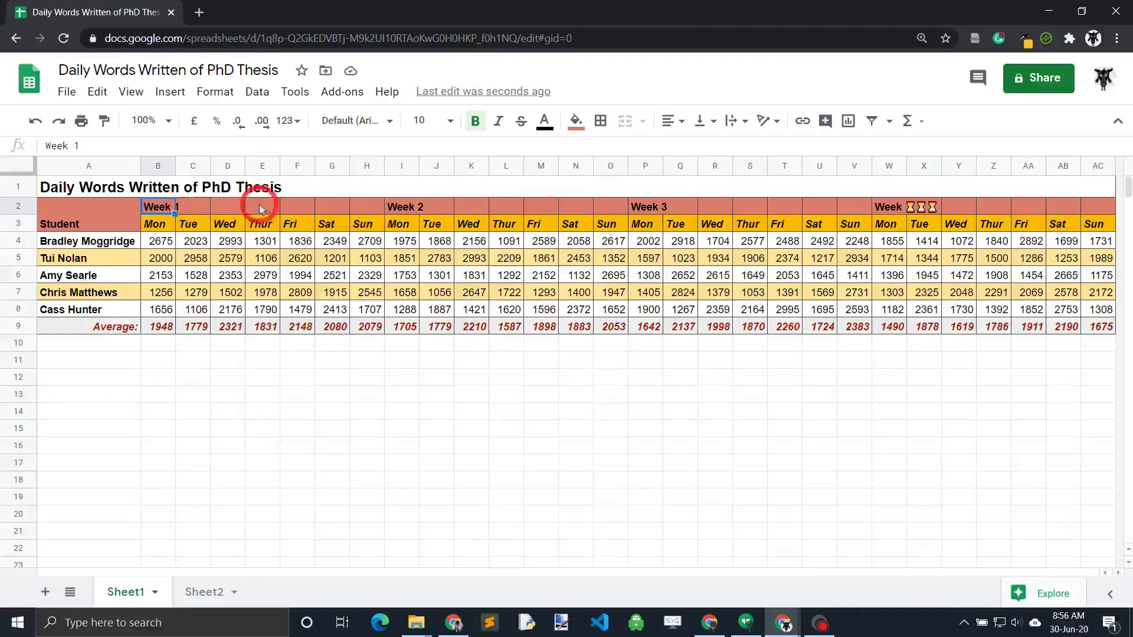
shift+click(371, 207)
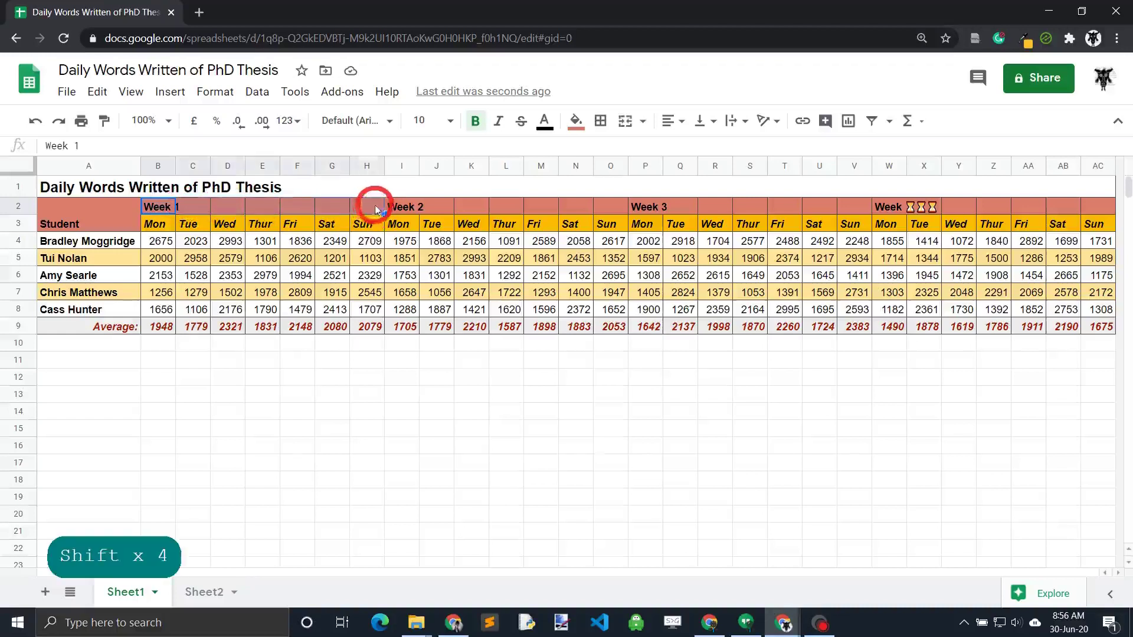
click(627, 121)
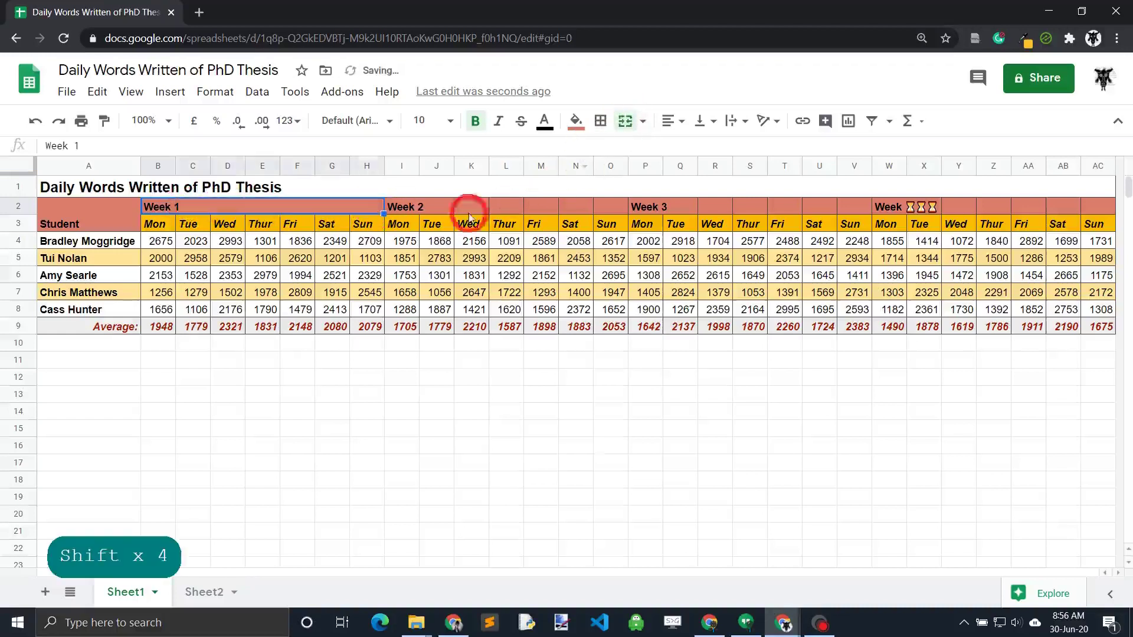
click(414, 207)
shift+click(618, 208)
click(626, 121)
Step: Merge the Week 3 header across P2:V2 and the hourglass Week header across W2:AC2
click(648, 209)
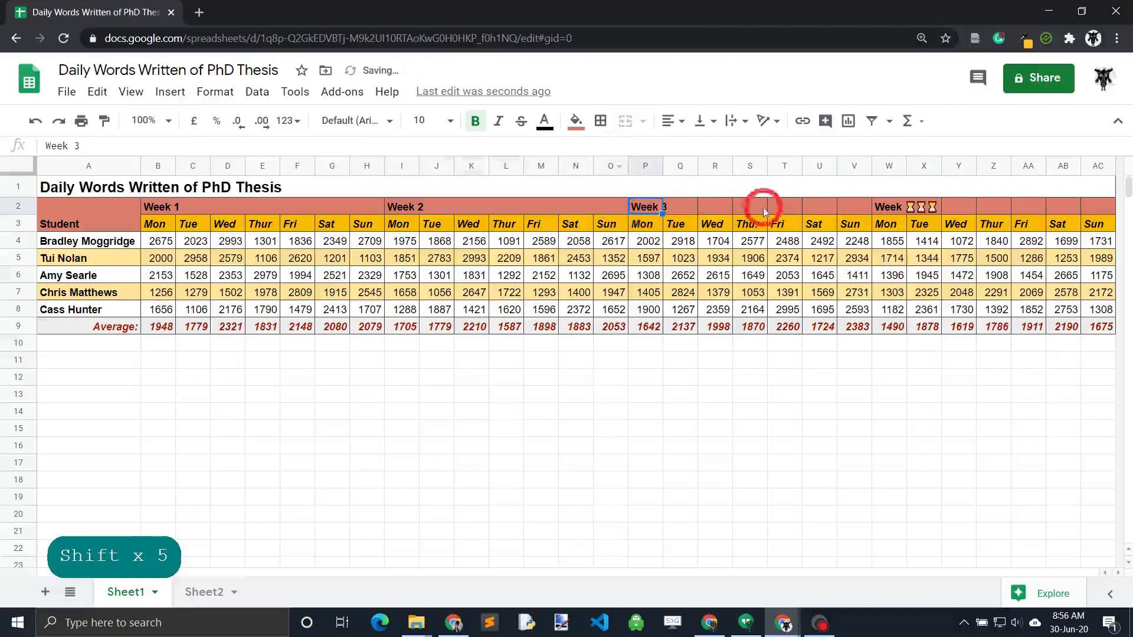
shift+click(855, 207)
click(623, 121)
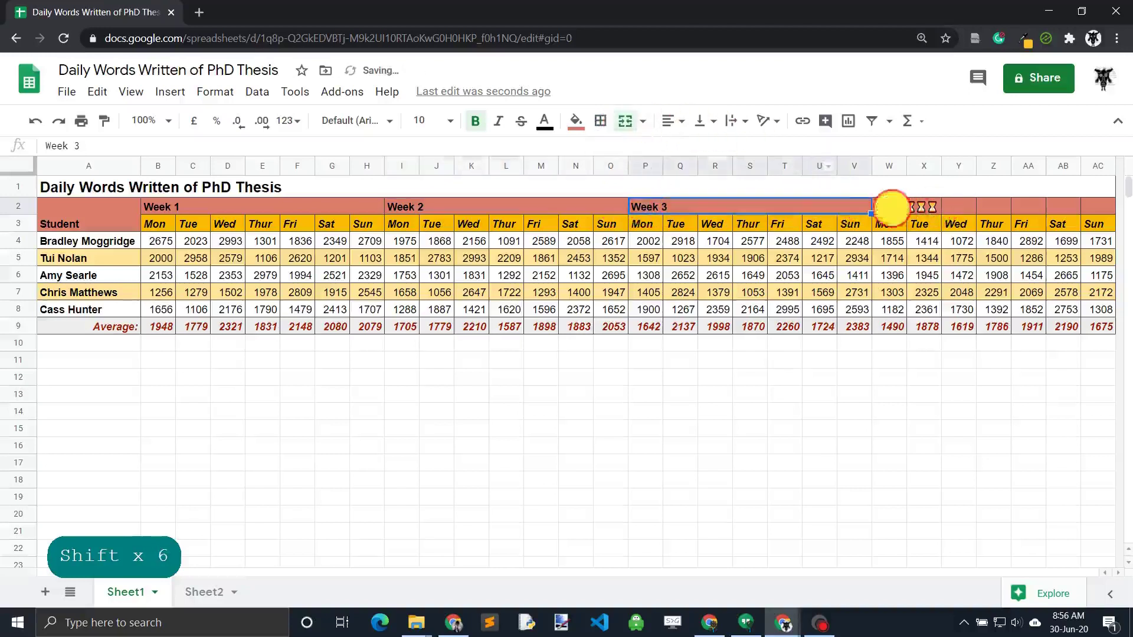
click(889, 207)
shift+click(1092, 207)
click(625, 121)
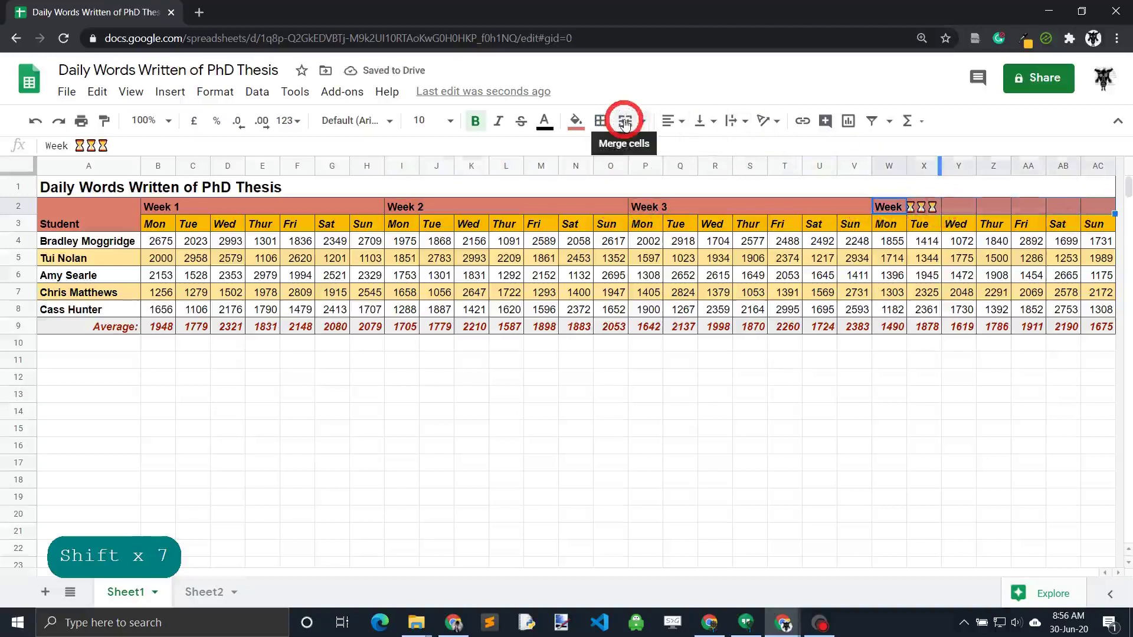
click(506, 411)
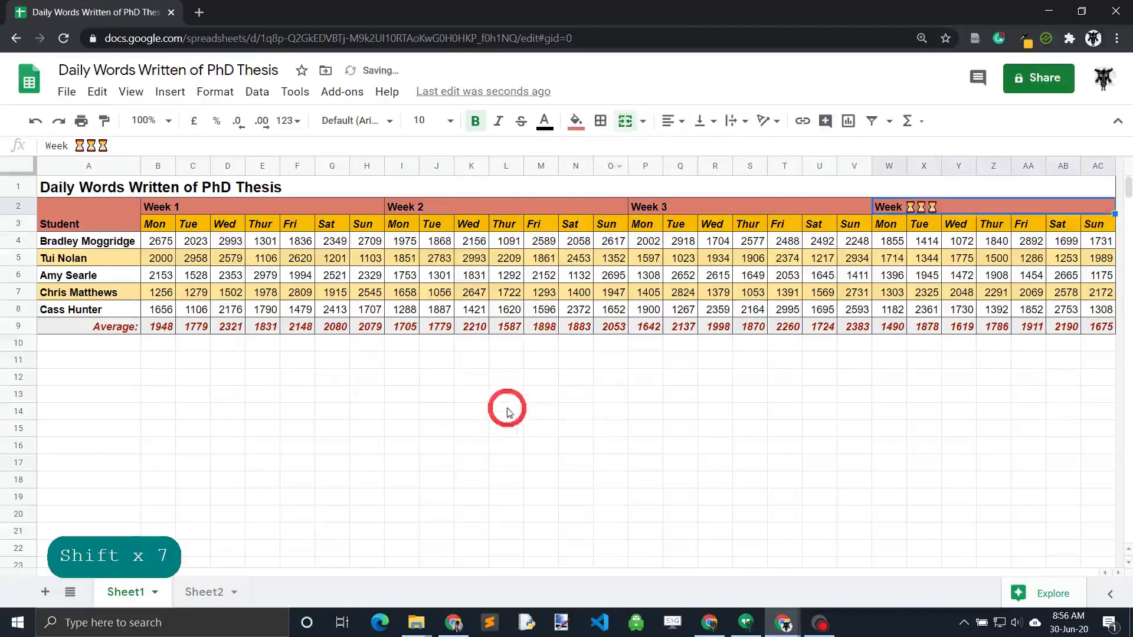